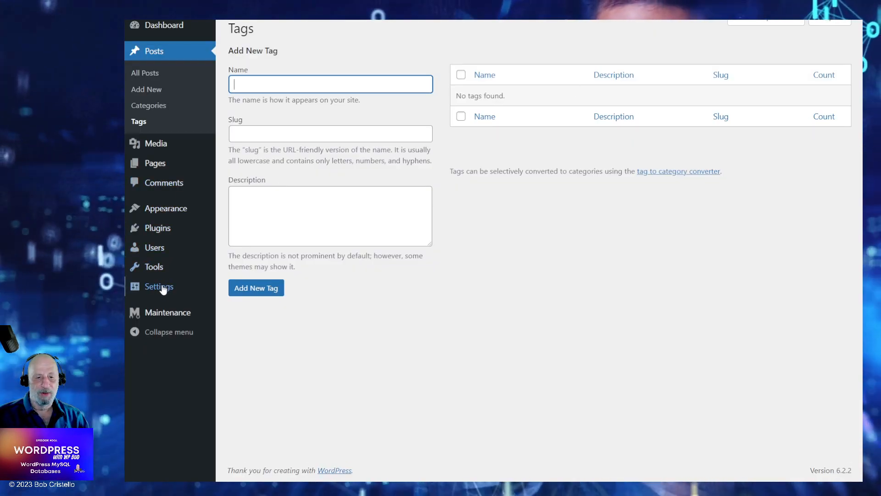
# Step: Open the wp_options table in phpMyAdmin and go through the WordPress General, Writing, Reading, Discussion and Permalinks settings pages
pyautogui.click(166, 288)
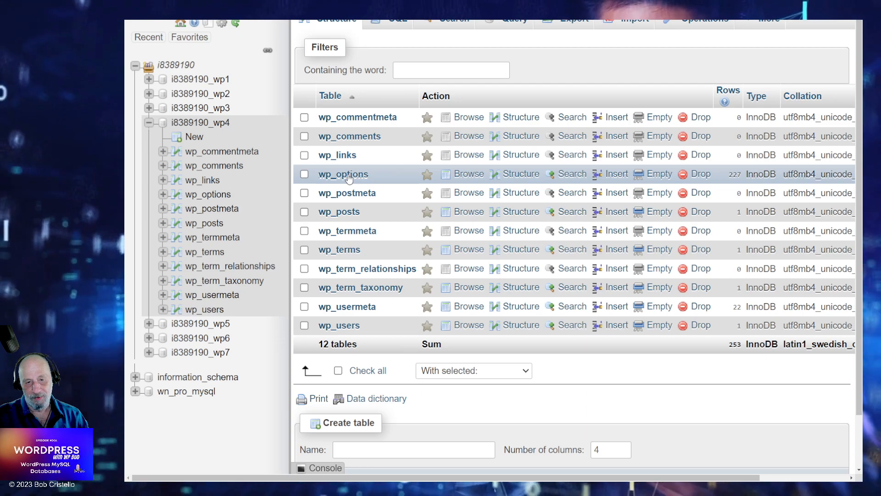
pyautogui.click(348, 175)
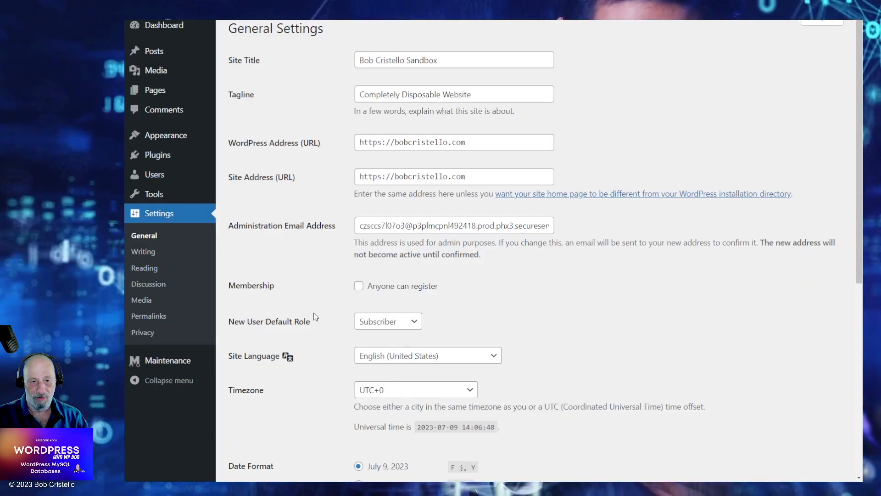
pyautogui.click(145, 252)
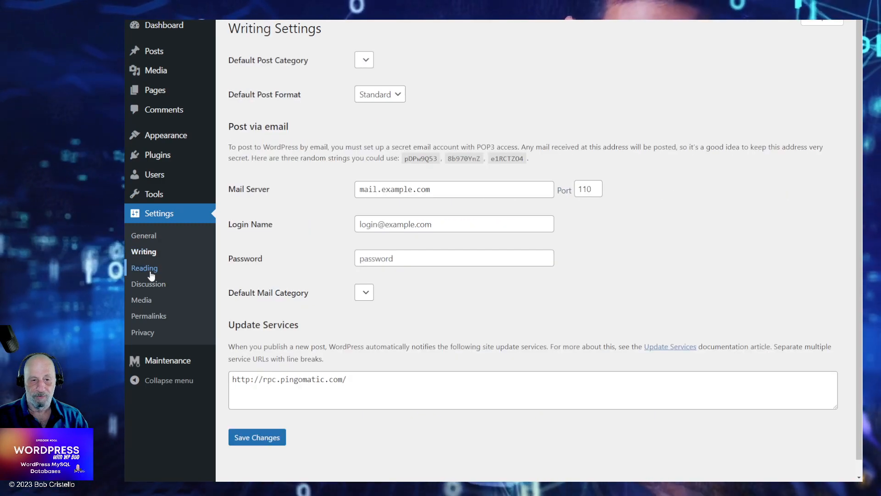
pyautogui.click(144, 269)
pyautogui.click(153, 286)
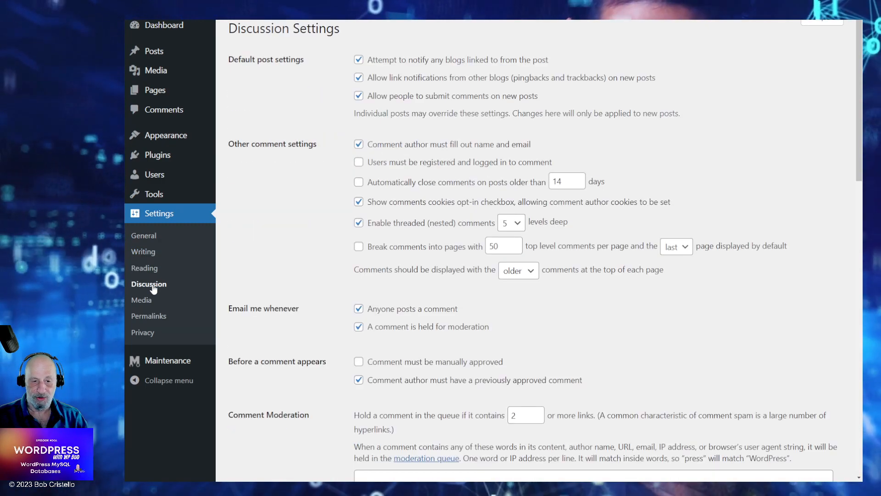
pyautogui.click(155, 315)
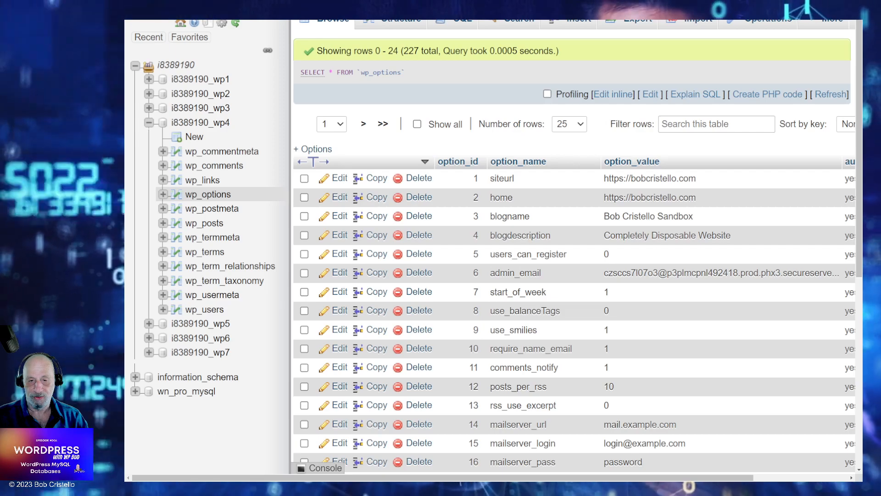
# Step: Review the option names and values in the wp_options table alongside the WordPress permalink structure settings
pyautogui.scroll(2, 528, 205)
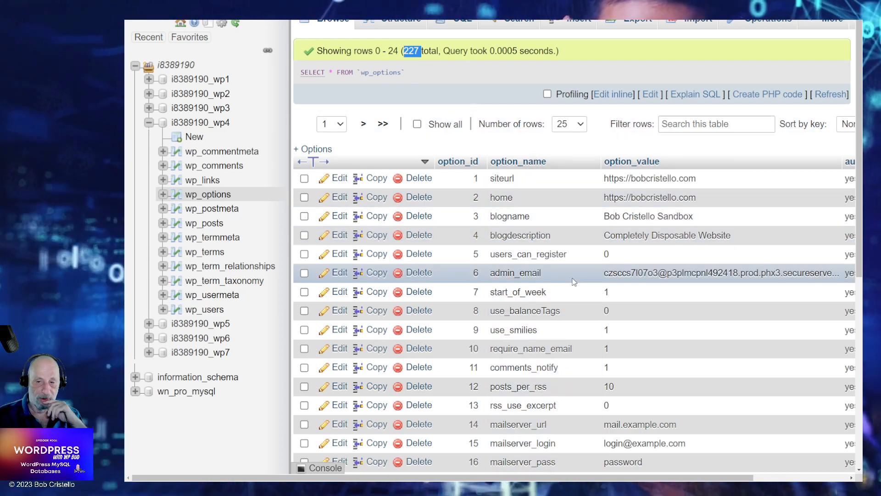
pyautogui.scroll(-3, 572, 277)
pyautogui.scroll(3, 572, 277)
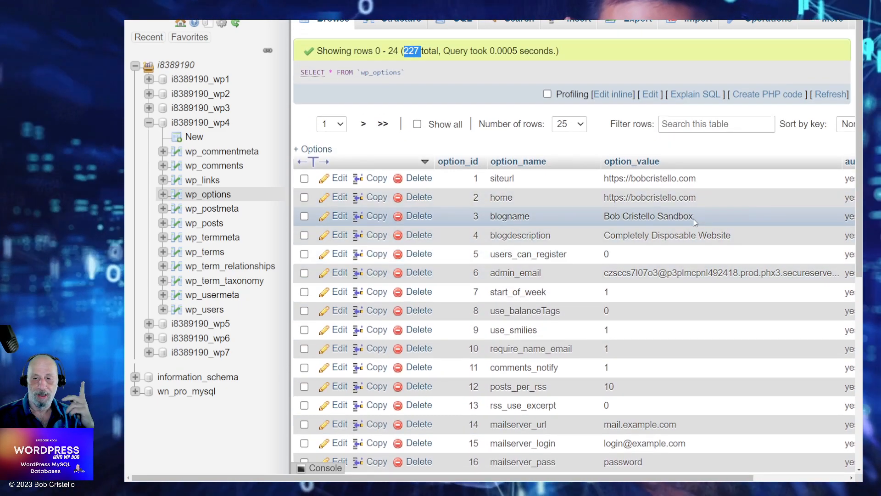
pyautogui.scroll(-7, 687, 216)
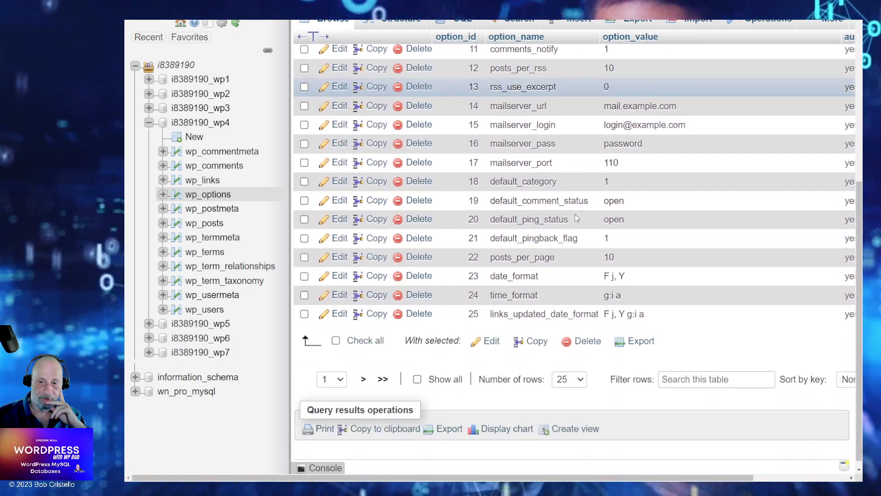
pyautogui.scroll(7, 576, 217)
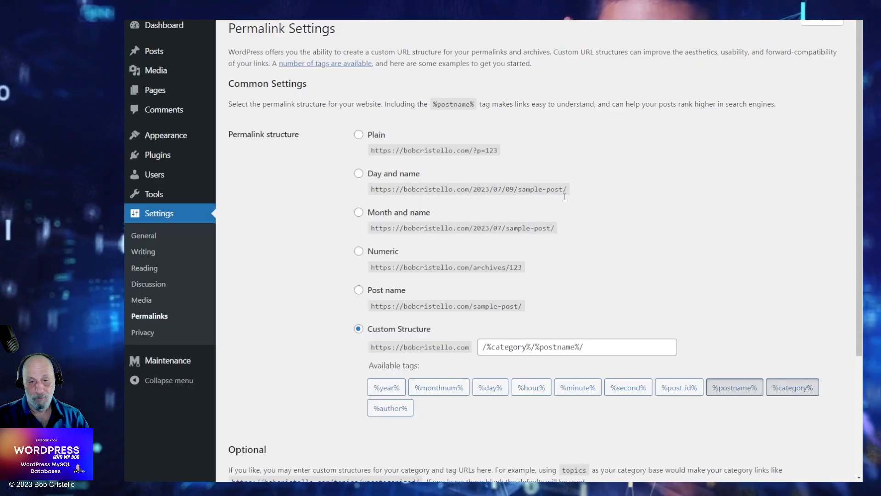
pyautogui.scroll(-1, 572, 226)
pyautogui.scroll(1, 572, 226)
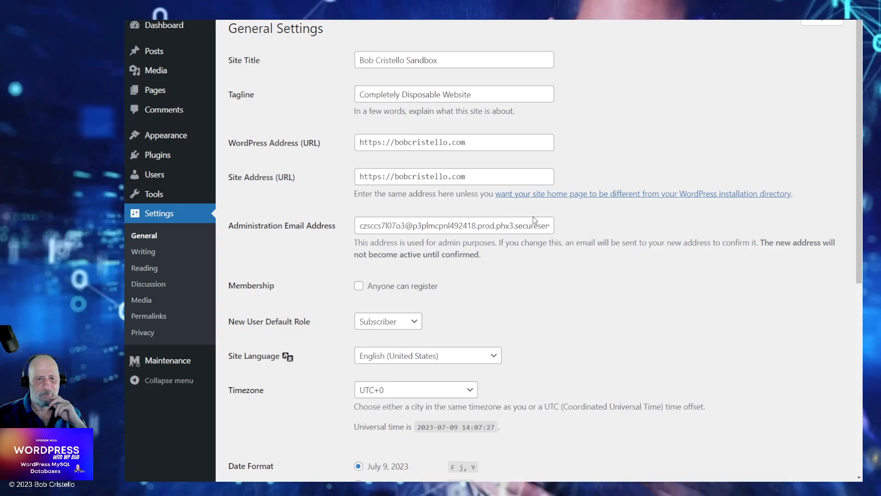
# Step: Set the site tagline in the WordPress General Settings to "Hello WP Bob Audience" and save the changes
pyautogui.moveTo(486, 94); pyautogui.dragTo(284, 103)
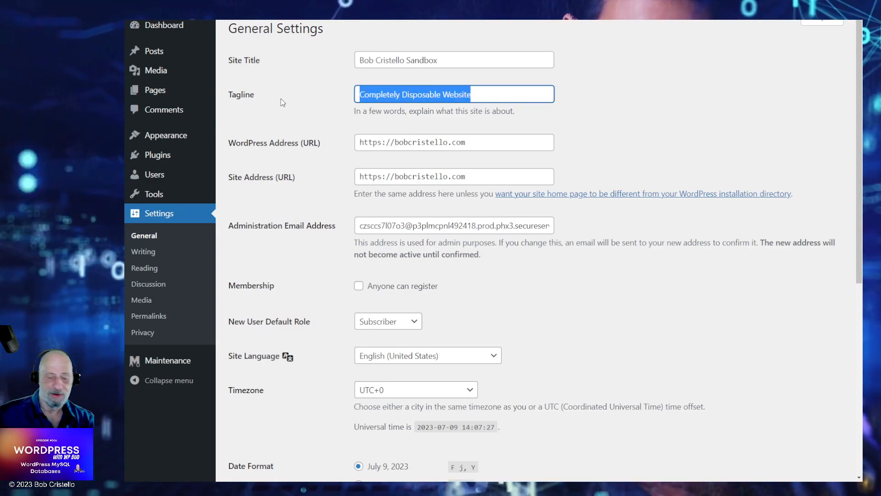
pyautogui.press('BackSpace')
pyautogui.write('H')
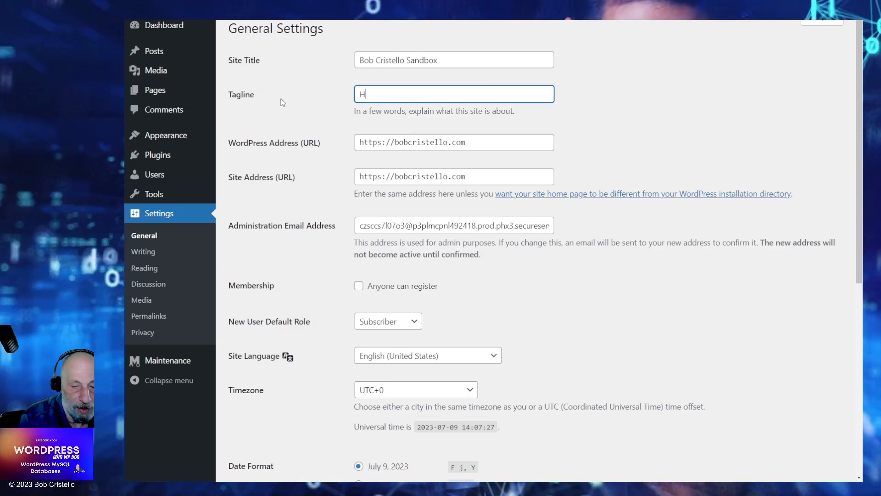
pyautogui.write('ello WP Bob Audience')
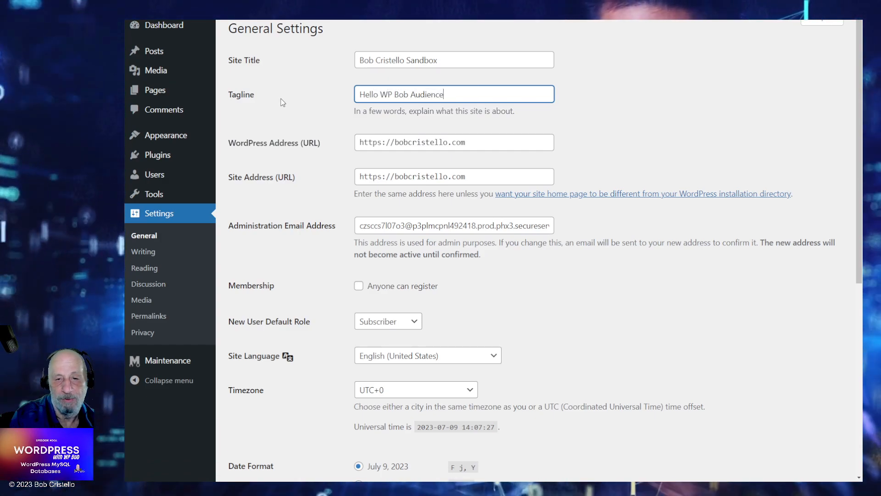
pyautogui.scroll(-7, 510, 340)
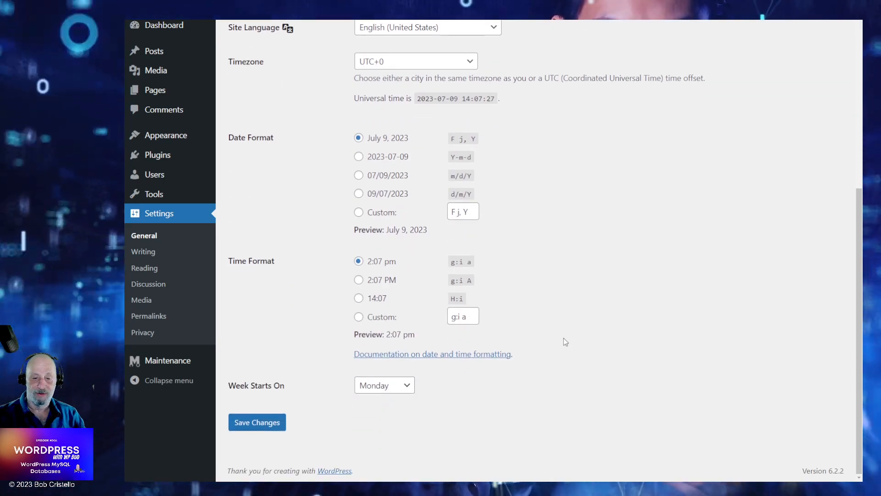
pyautogui.click(259, 428)
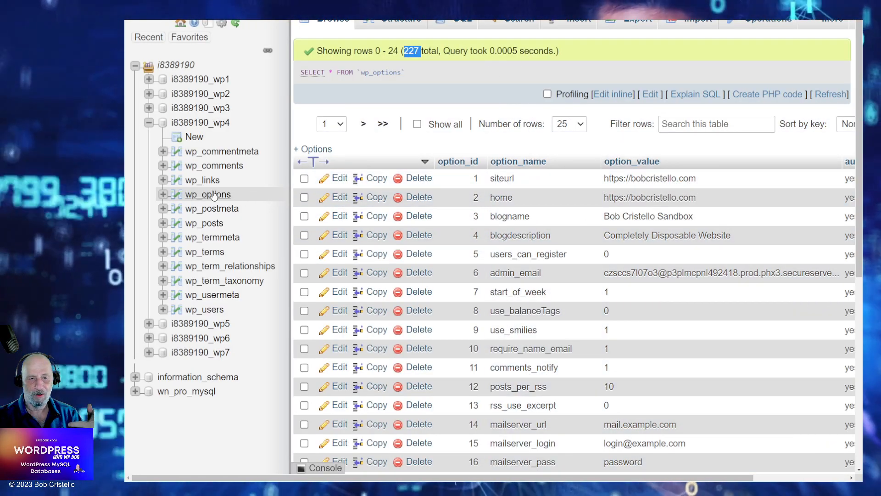
# Step: Reload the wp_options table in phpMyAdmin and inspect the blogdescription row's value and the autoload column
pyautogui.click(213, 195)
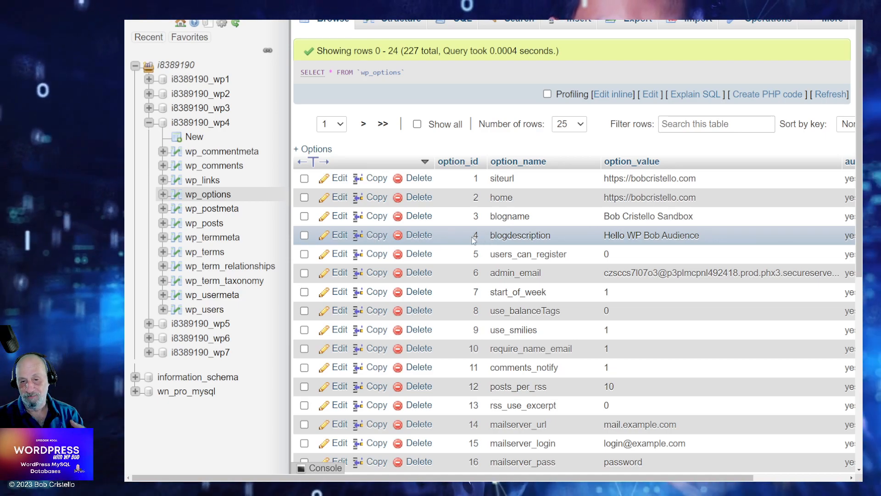
pyautogui.doubleClick(511, 236)
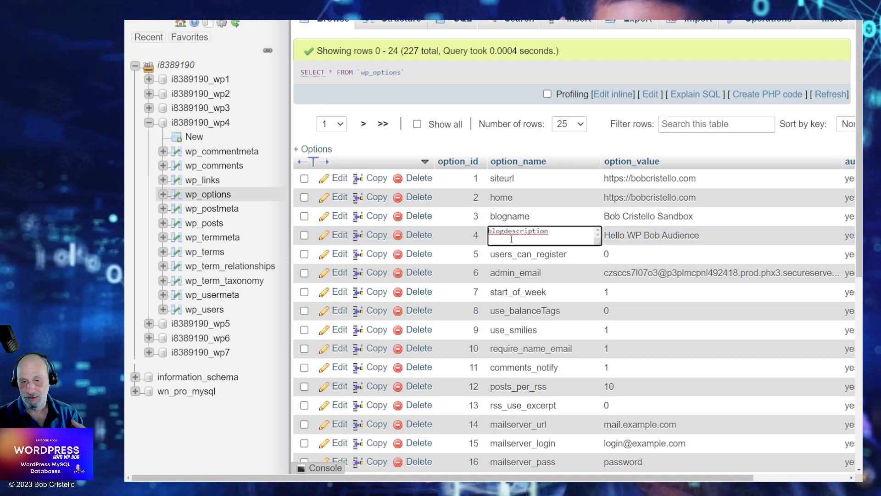
pyautogui.click(723, 236)
pyautogui.moveTo(722, 235); pyautogui.dragTo(595, 241)
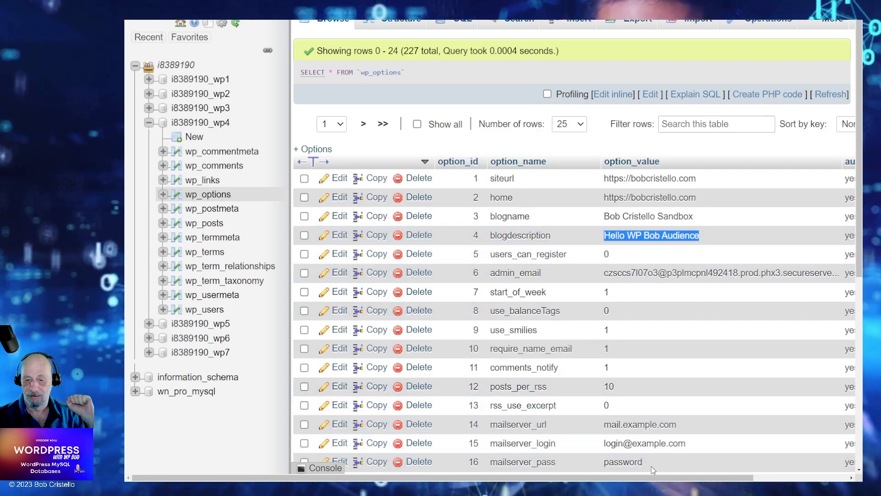
pyautogui.hscroll(5, 747, 269)
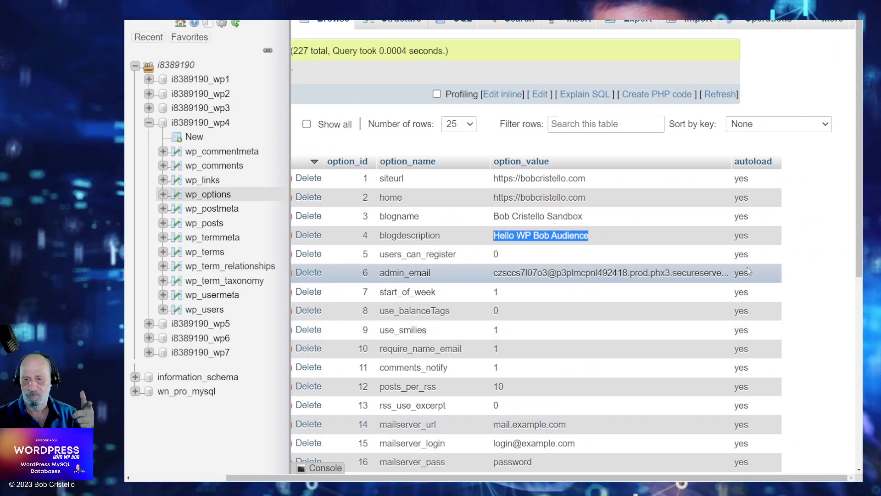
pyautogui.moveTo(684, 478); pyautogui.dragTo(590, 478)
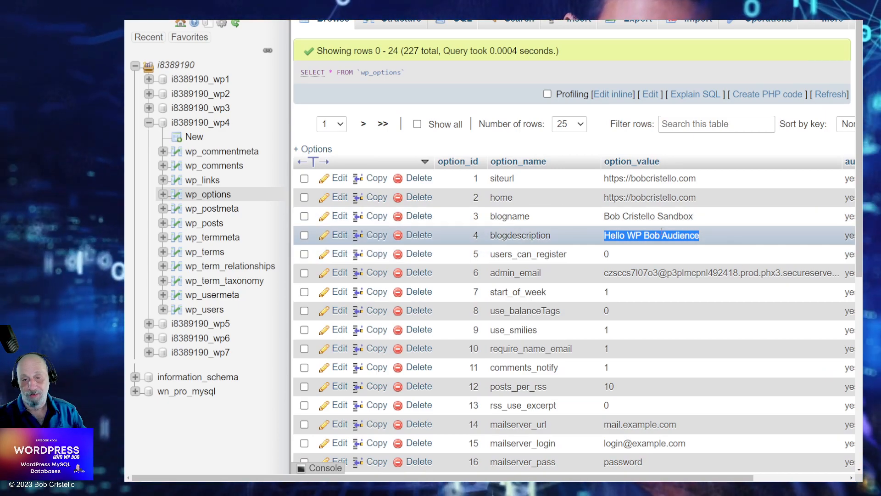
pyautogui.click(658, 147)
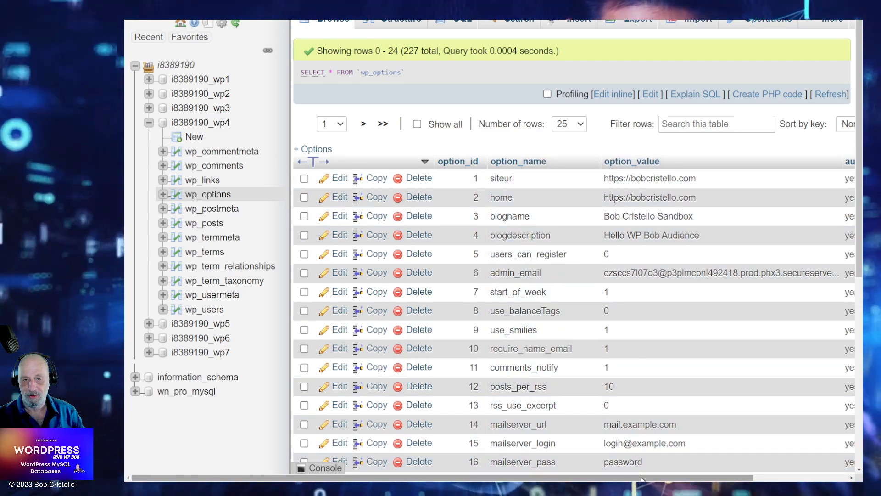
pyautogui.moveTo(642, 479); pyautogui.dragTo(657, 478)
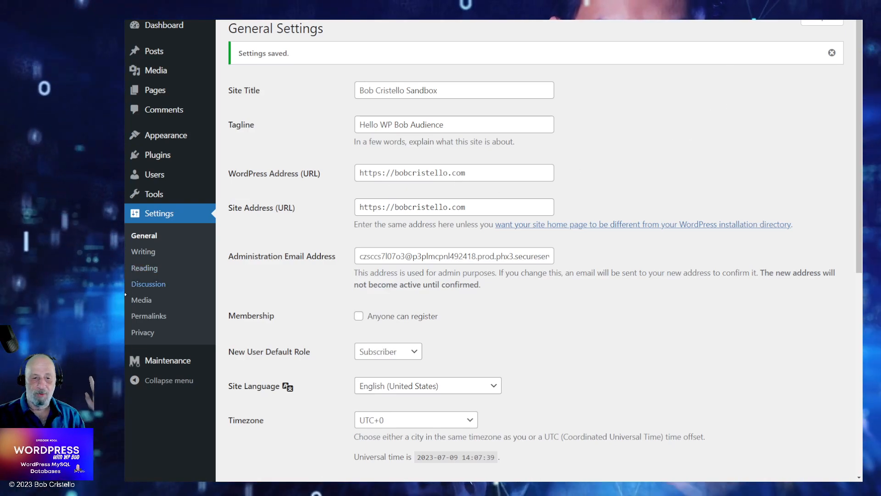
# Step: Open the Admin user's profile in WordPress and look through its personal options and account fields
pyautogui.click(156, 175)
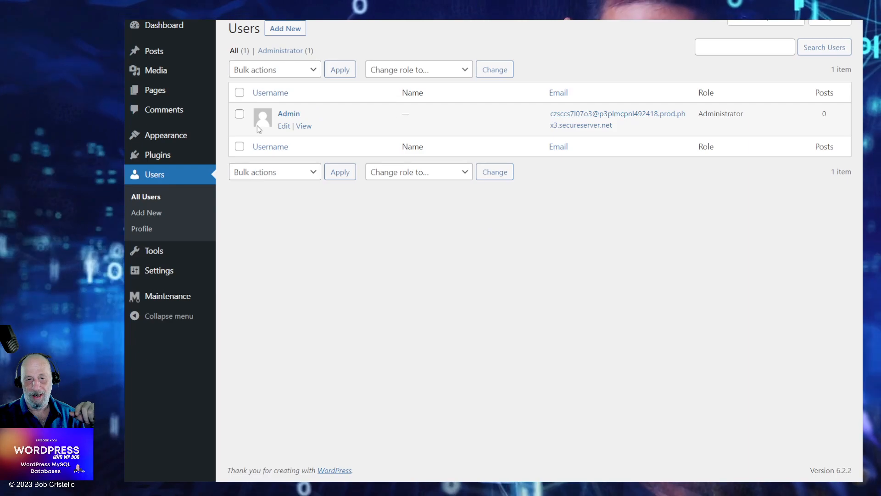
pyautogui.click(284, 126)
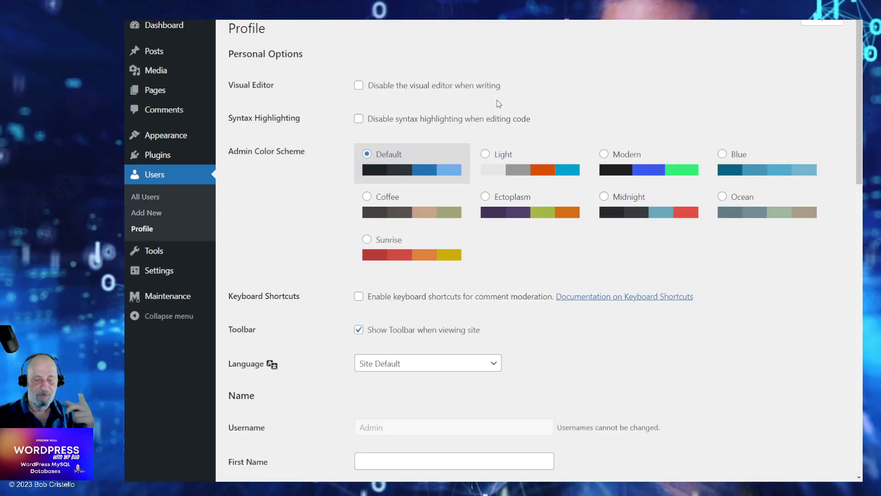
pyautogui.scroll(-4, 622, 284)
pyautogui.scroll(-10, 629, 296)
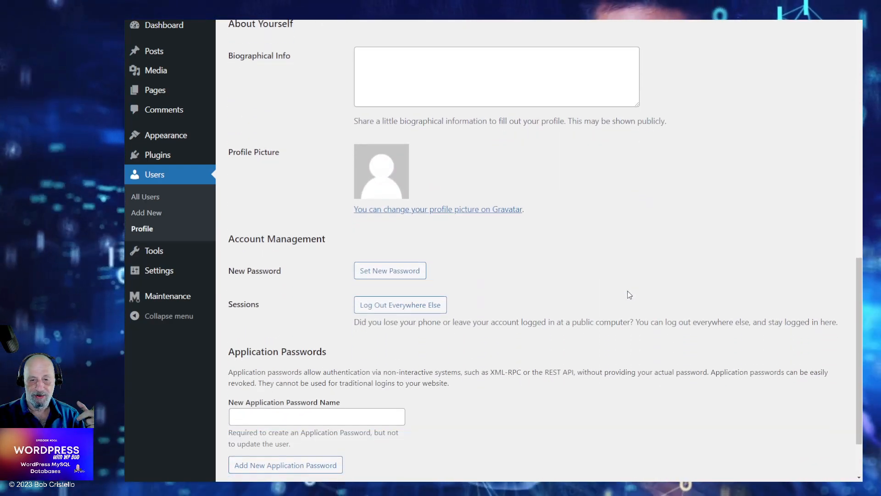
pyautogui.scroll(14, 627, 294)
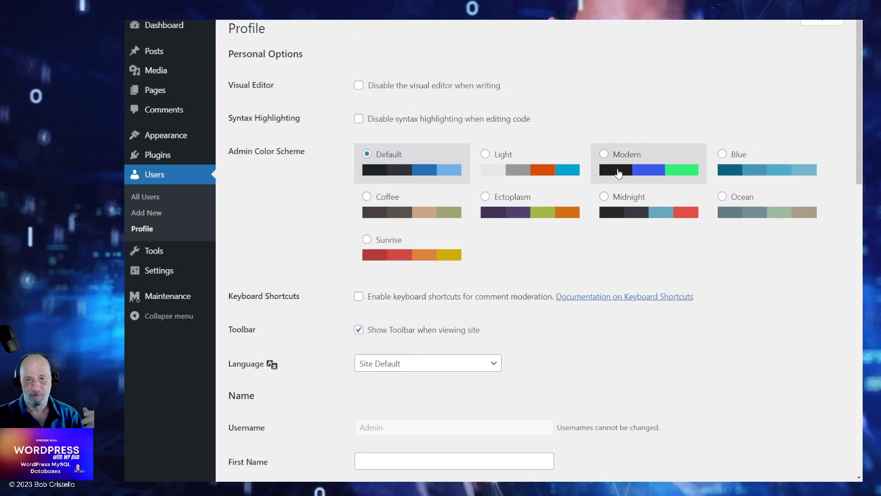
# Step: Open the wp_users table of the i8389190_wp4 database in phpMyAdmin and compare its columns with the WordPress profile fields
pyautogui.click(459, 21)
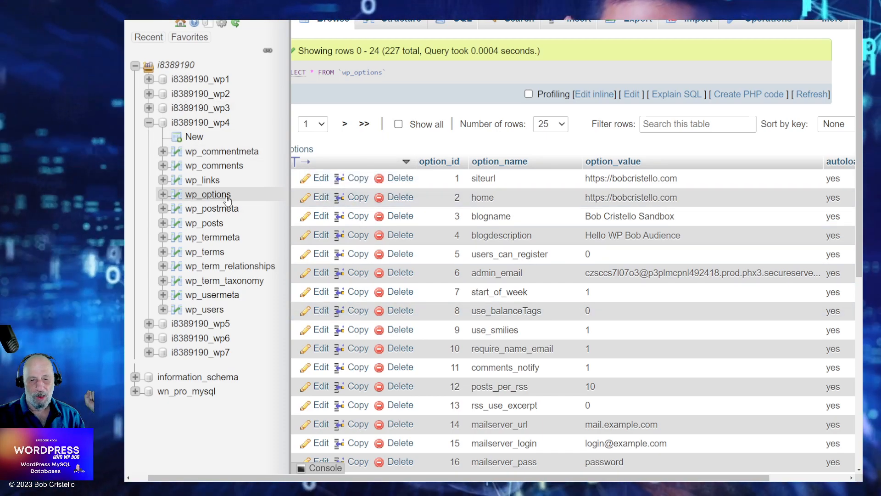
pyautogui.click(214, 311)
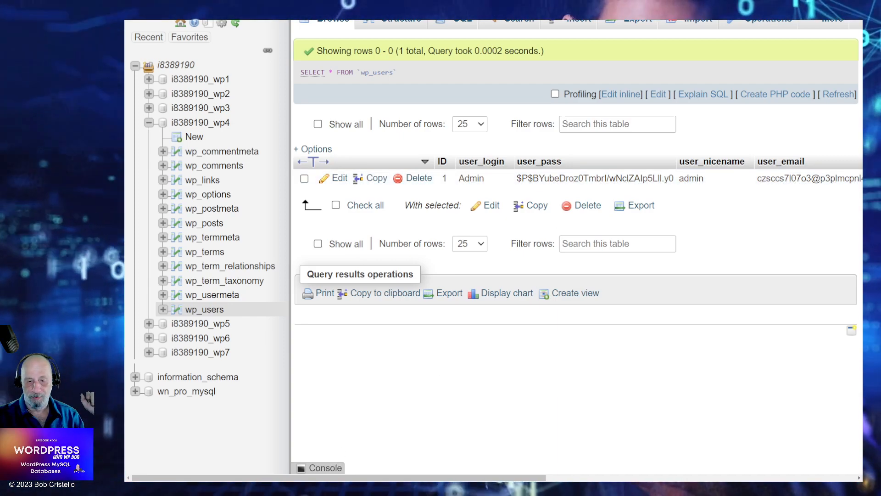
pyautogui.moveTo(351, 477); pyautogui.dragTo(385, 468)
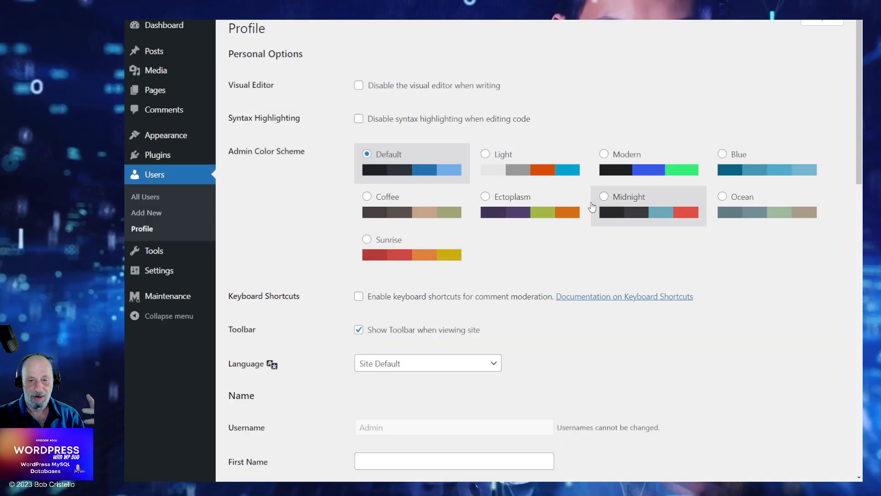
pyautogui.scroll(-8, 578, 230)
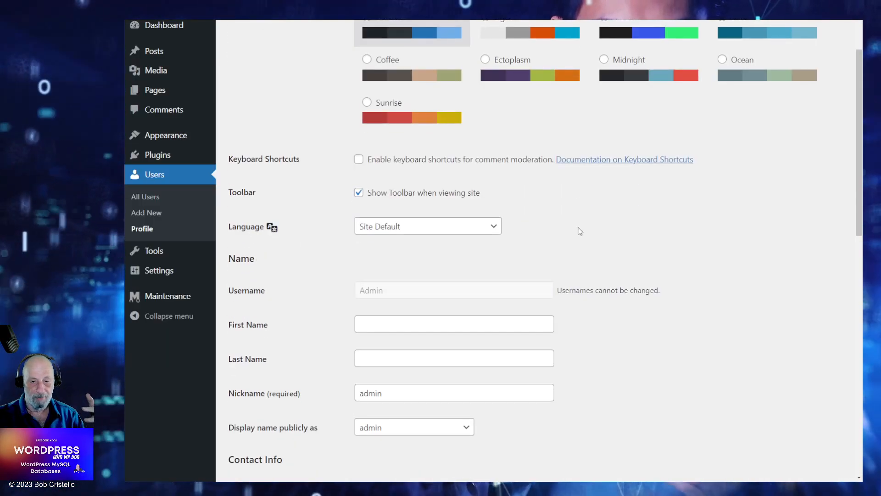
pyautogui.scroll(-5, 578, 231)
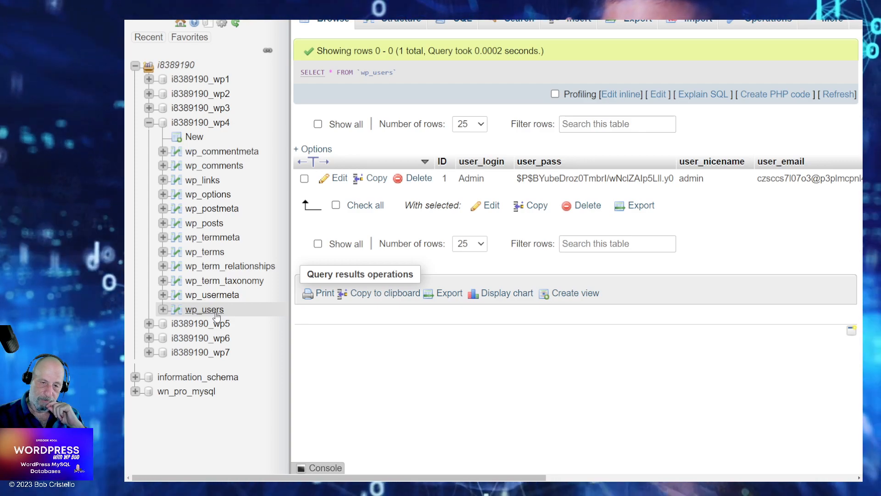
# Step: Compare the wp_usermeta table with the wp_users table in phpMyAdmin, ending on wp_usermeta
pyautogui.click(220, 296)
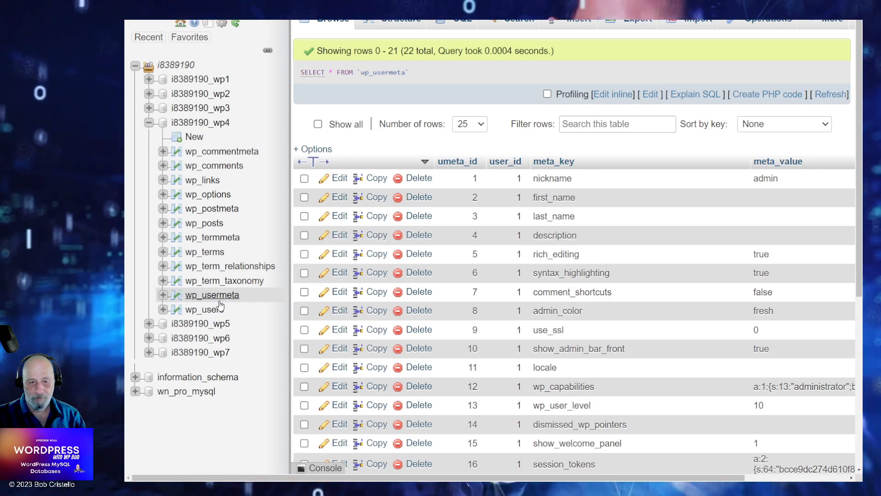
pyautogui.click(214, 310)
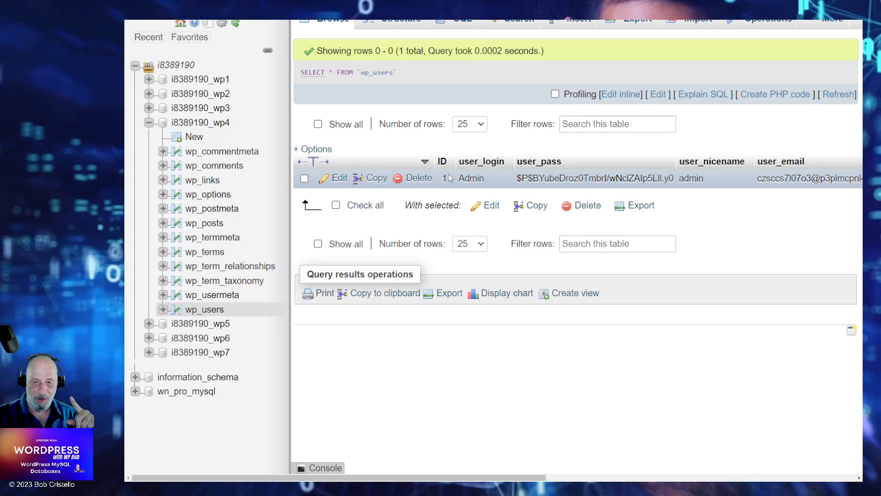
pyautogui.click(214, 294)
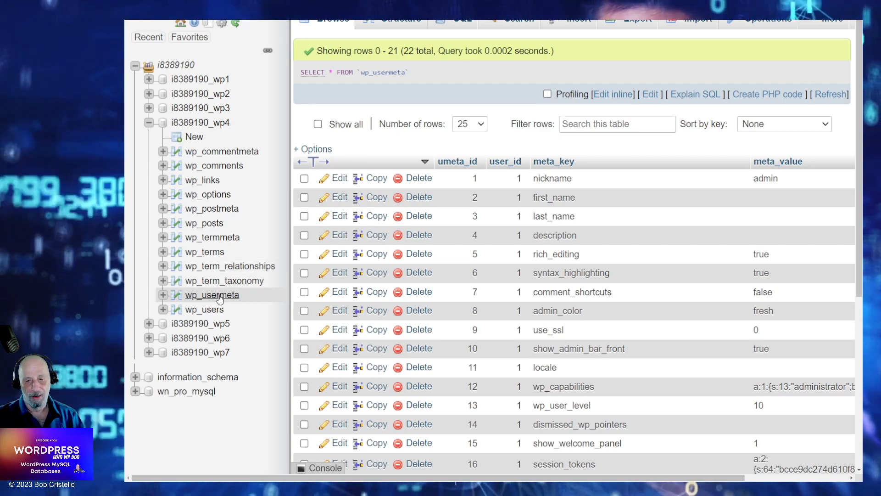
pyautogui.click(220, 297)
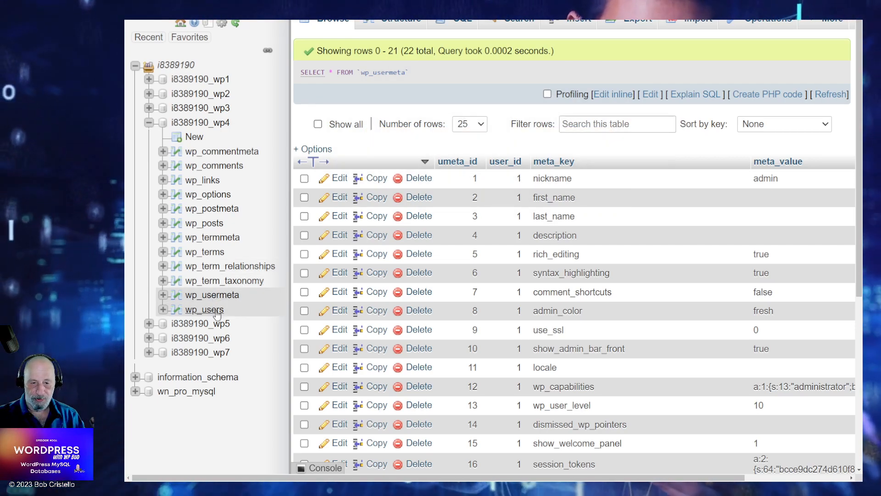
# Step: Alternate between the wp_users and wp_usermeta tables to compare how each stores user data, ending on wp_users
pyautogui.click(217, 312)
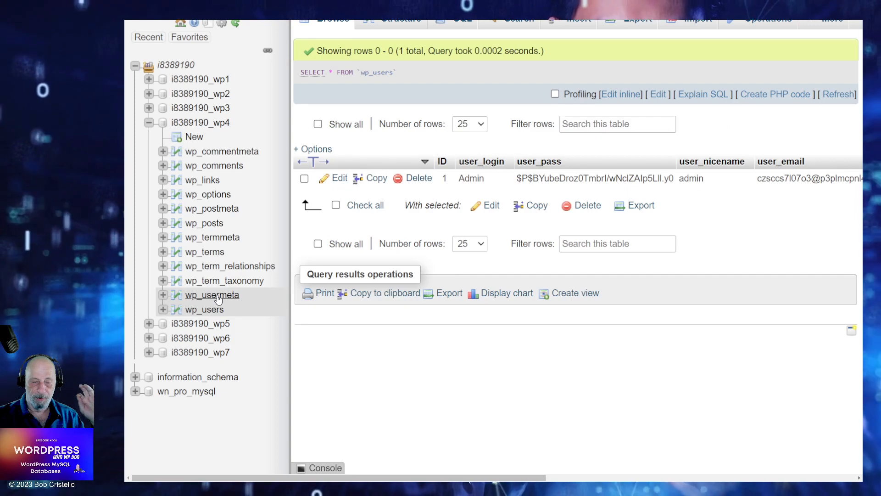
pyautogui.click(219, 297)
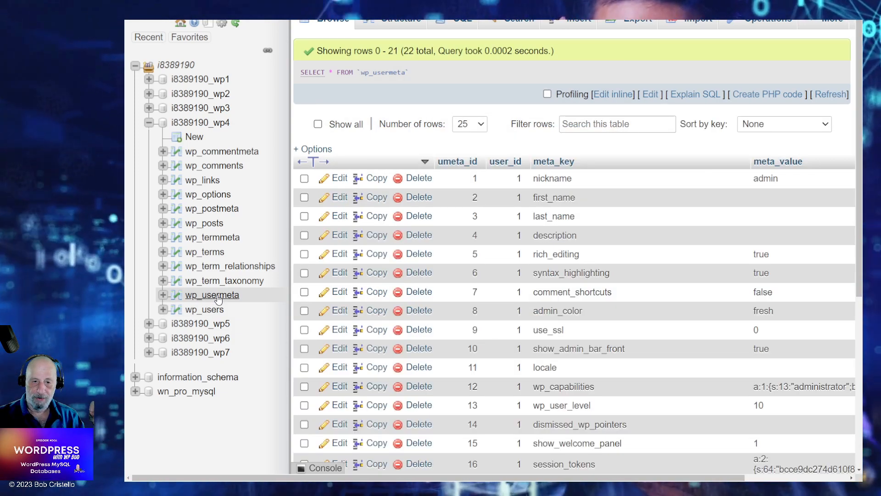
pyautogui.click(221, 312)
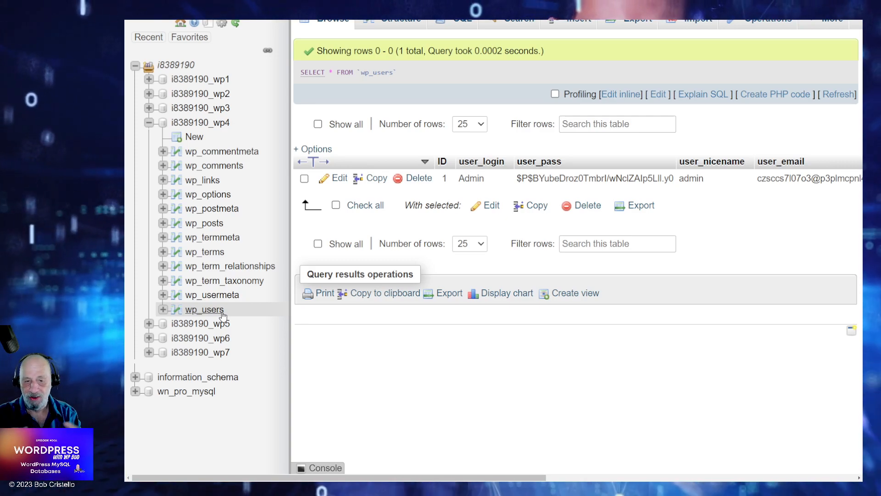
pyautogui.click(219, 296)
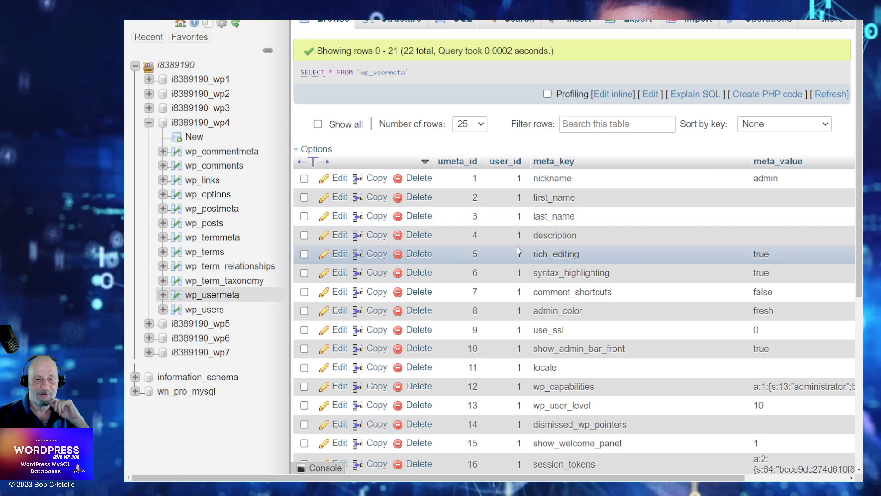
pyautogui.click(193, 311)
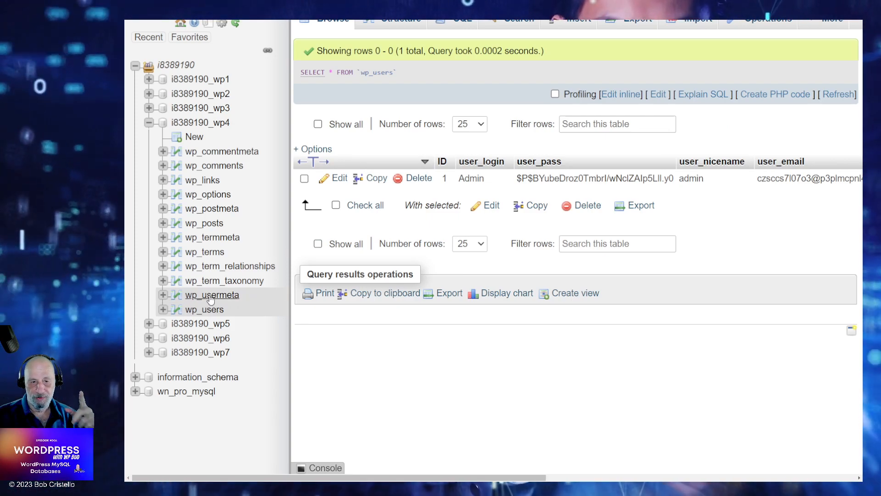
# Step: Compare the wp_options and wp_links tables, and return to the user tables, ending on wp_usermeta
pyautogui.click(216, 198)
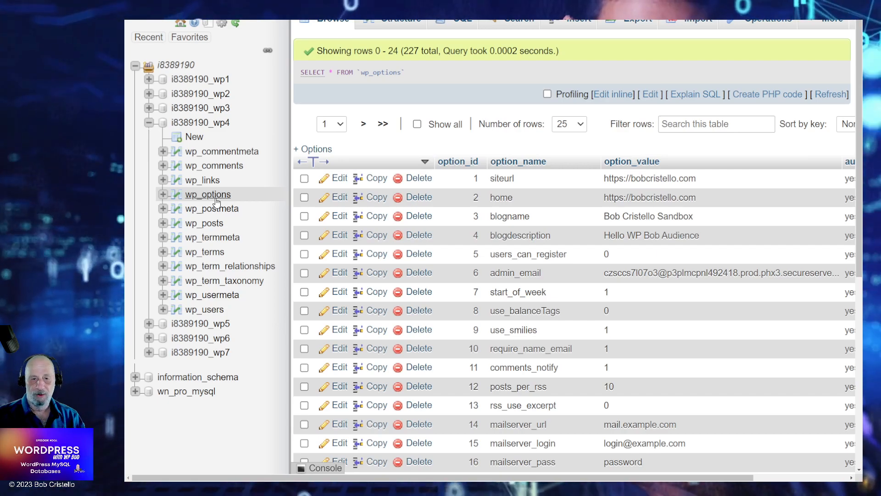
pyautogui.click(214, 180)
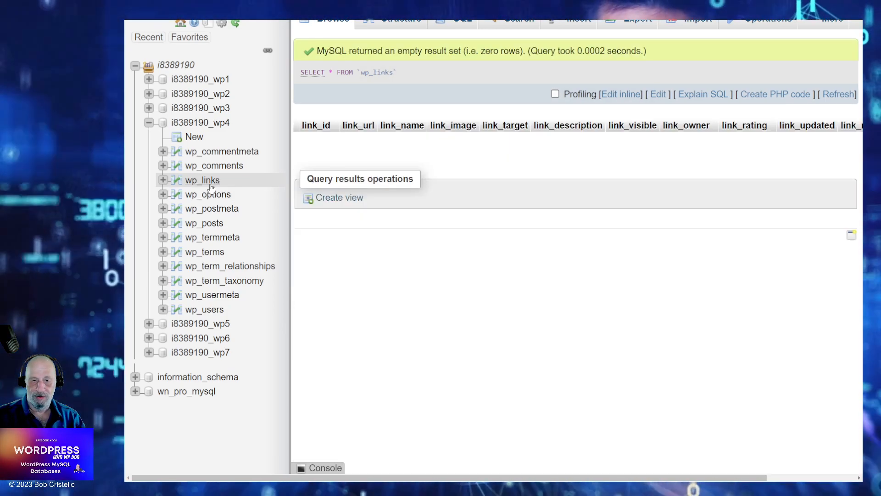
pyautogui.click(211, 198)
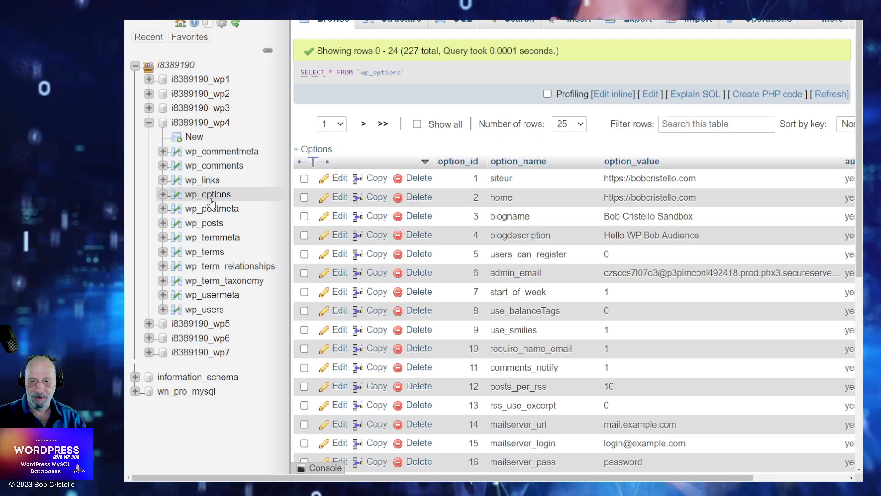
pyautogui.click(211, 183)
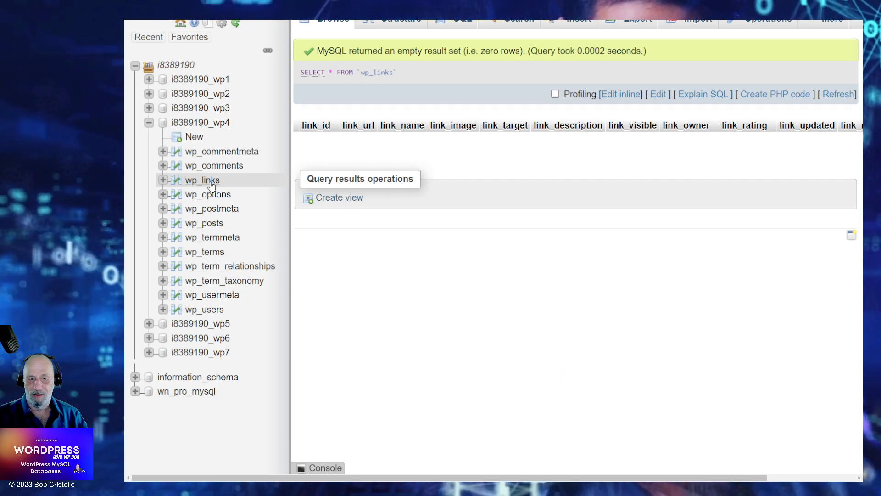
pyautogui.click(213, 197)
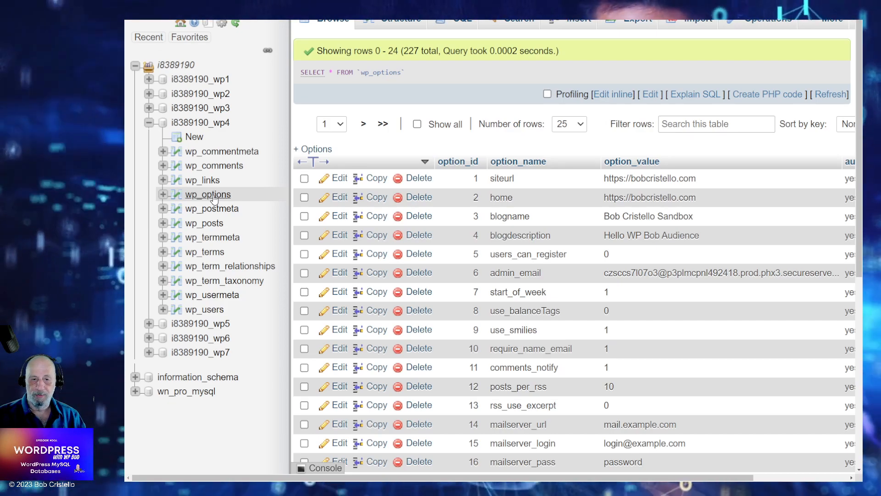
pyautogui.click(212, 310)
pyautogui.click(222, 295)
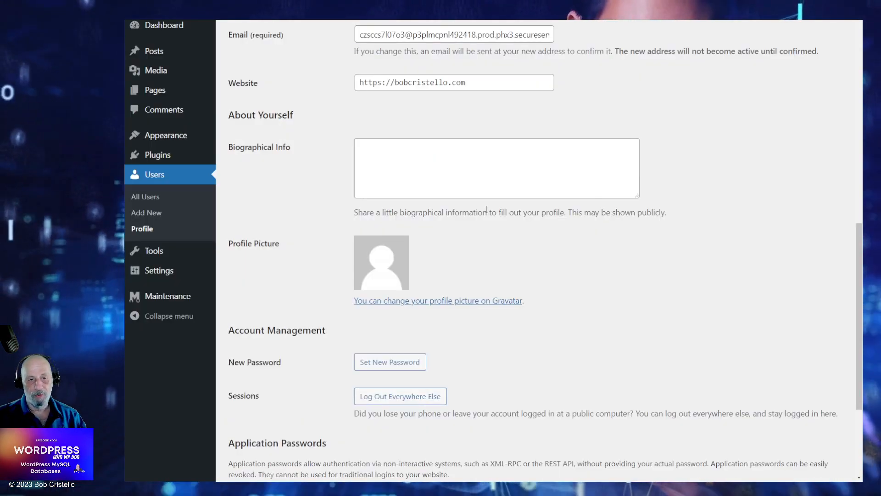
# Step: Switch to the WordPress admin and open the post Categories page
pyautogui.moveTo(159, 99)
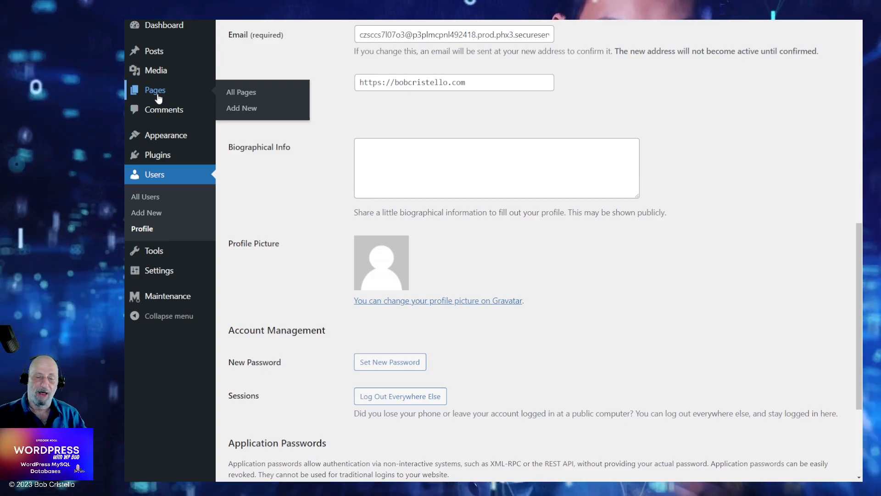
pyautogui.moveTo(183, 55)
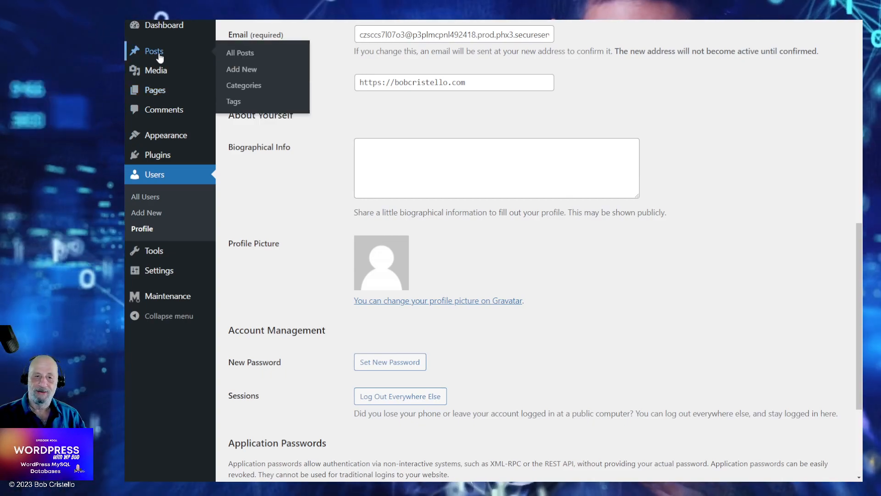
pyautogui.click(245, 87)
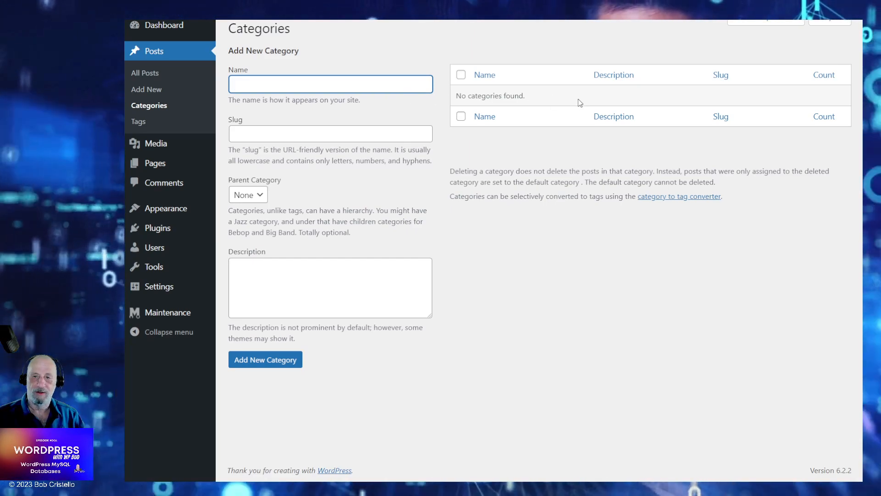
# Step: Return to phpMyAdmin and inspect the wp_terms, wp_term_relationships, wp_term_taxonomy and wp_termmeta tables
pyautogui.click(574, 10)
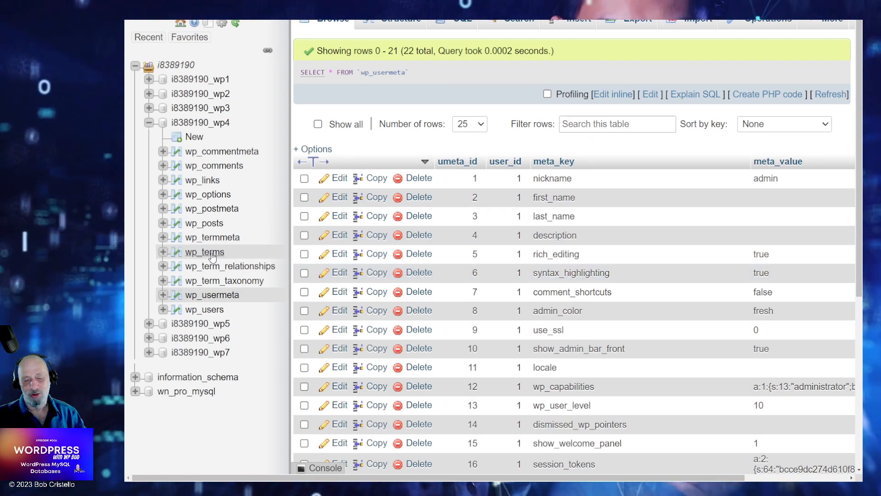
pyautogui.click(211, 254)
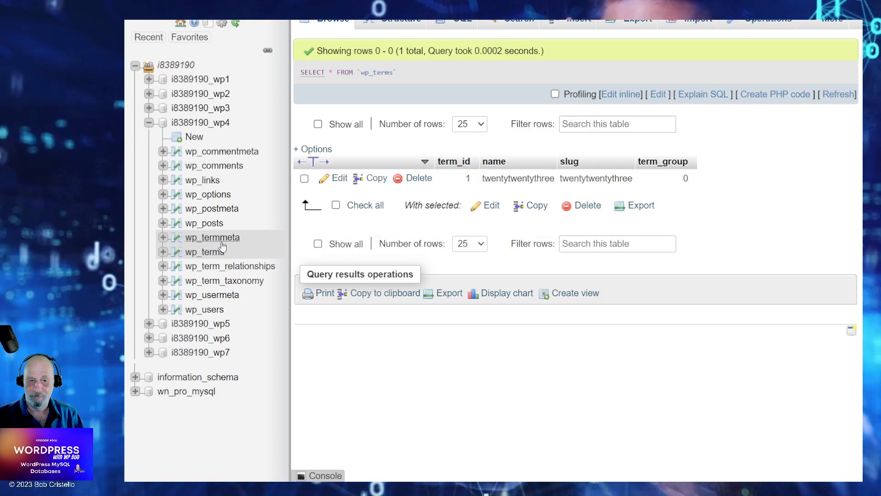
pyautogui.click(228, 267)
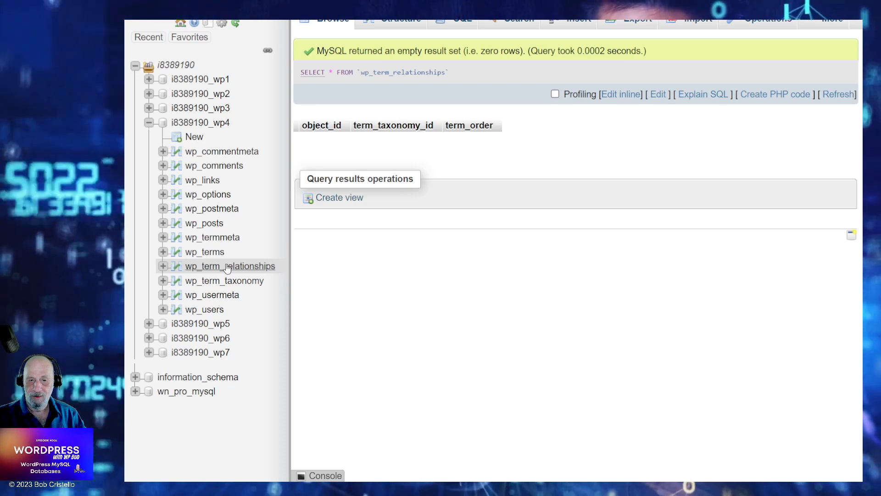
pyautogui.click(226, 279)
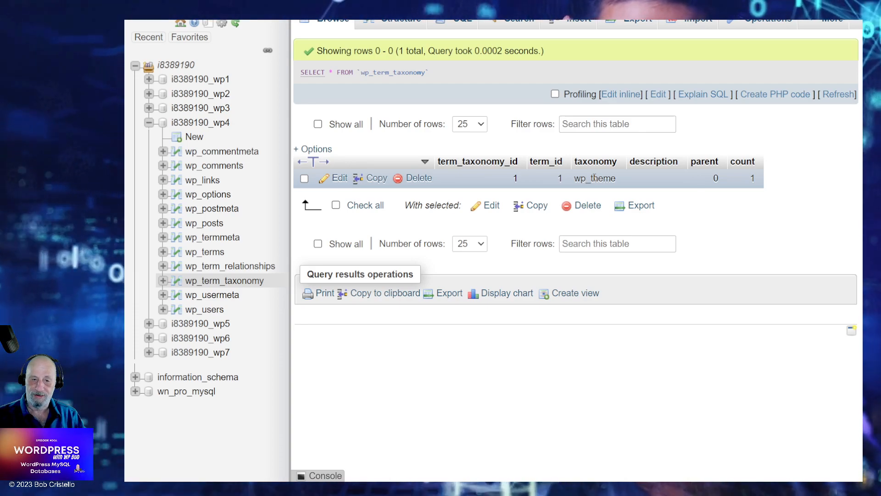
pyautogui.click(211, 238)
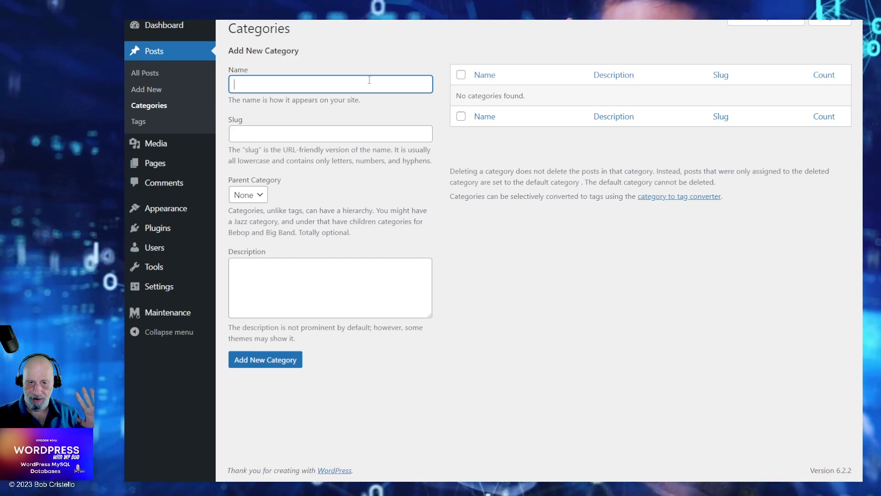
# Step: In WordPress, add a category named "blog" with the description "This is my Description for the blog category."
pyautogui.write('blog')
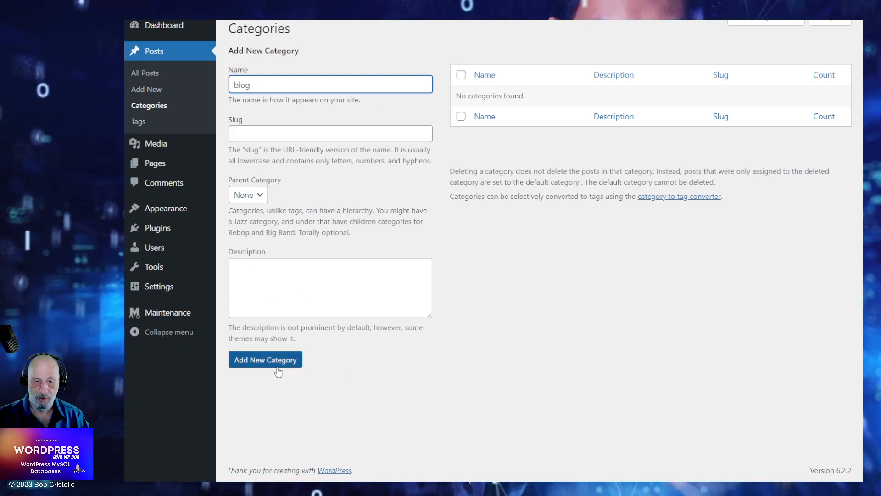
pyautogui.click(270, 263)
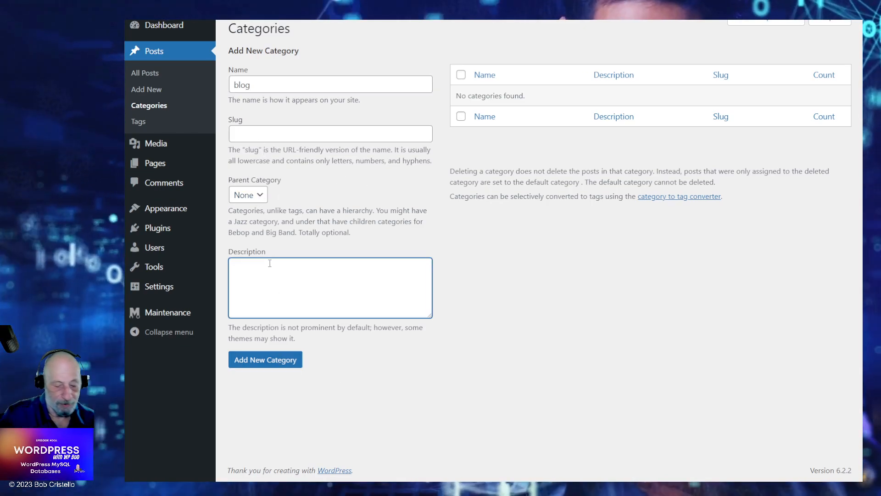
pyautogui.write('This is my ')
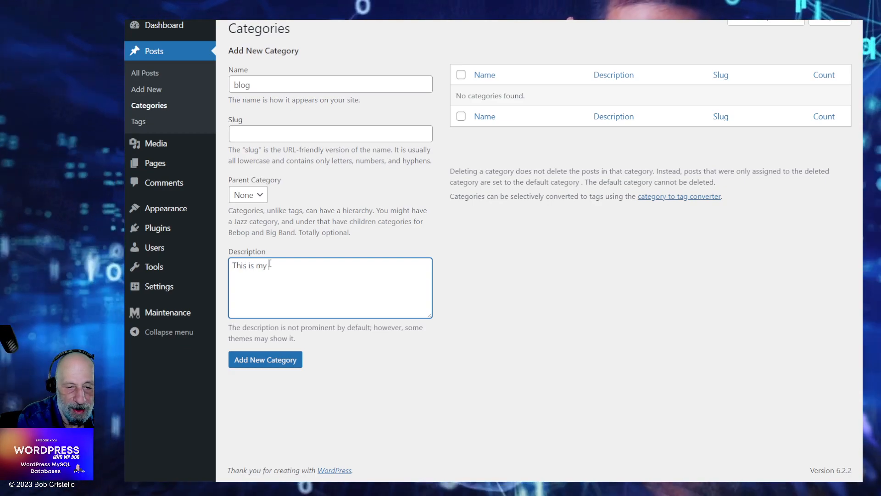
pyautogui.write('Descript')
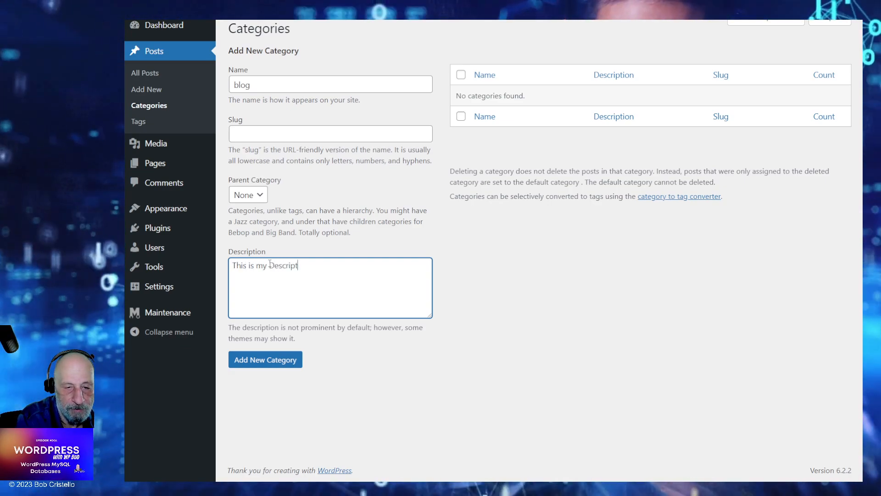
pyautogui.write('ion for the blog catg')
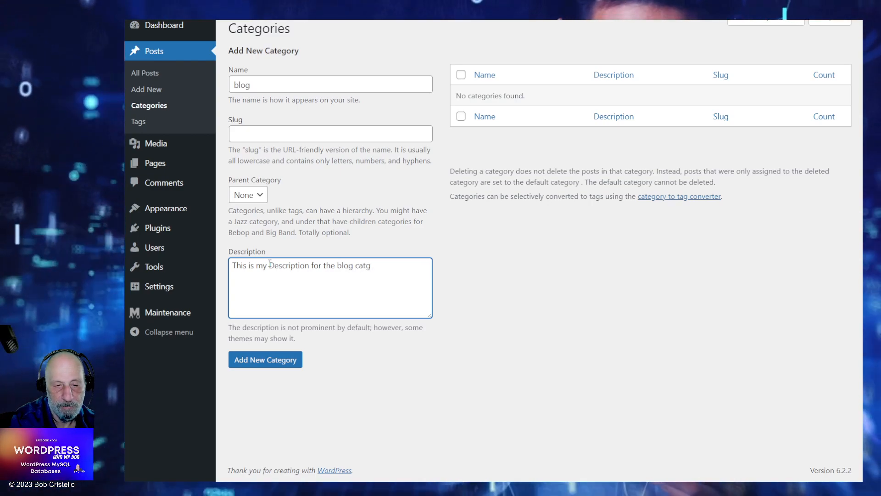
pyautogui.press('F12')
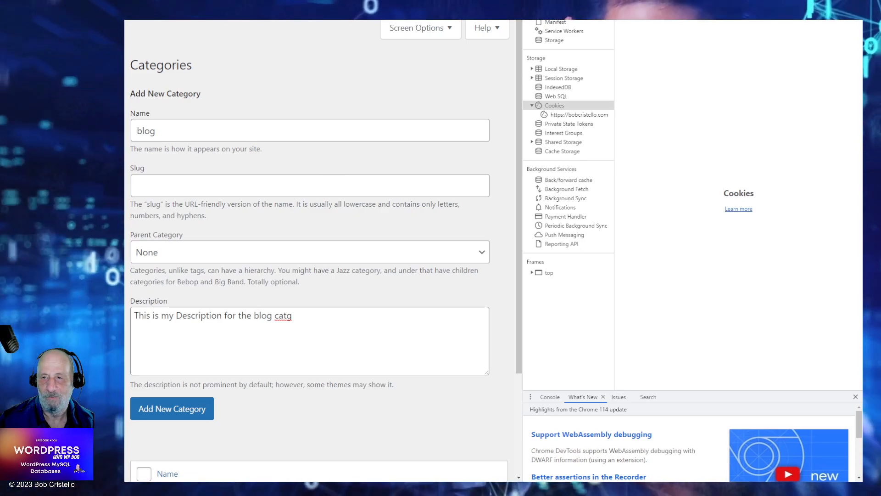
pyautogui.press('F12')
pyautogui.press('BackSpace')
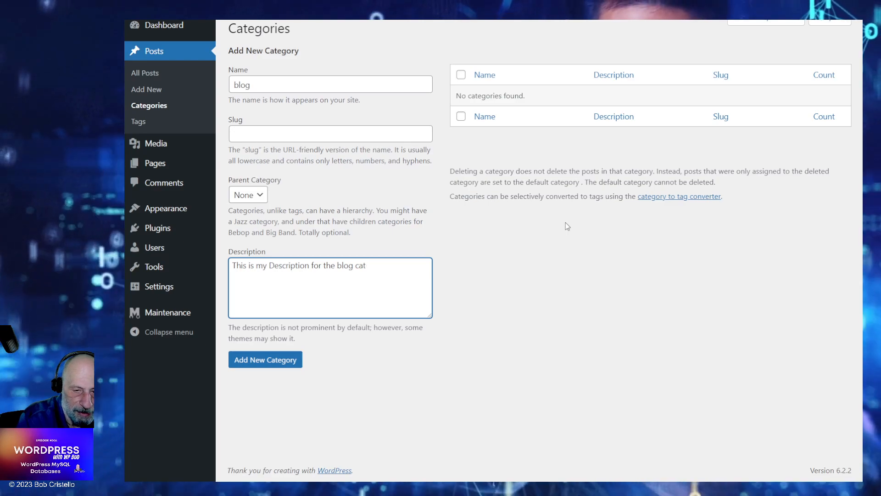
pyautogui.write('egoary')
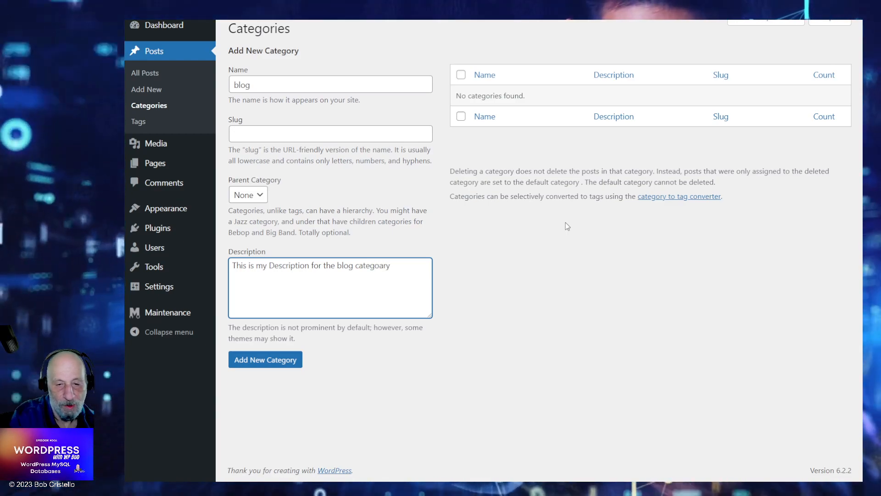
pyautogui.press('BackSpace')
pyautogui.press('BackSpace')
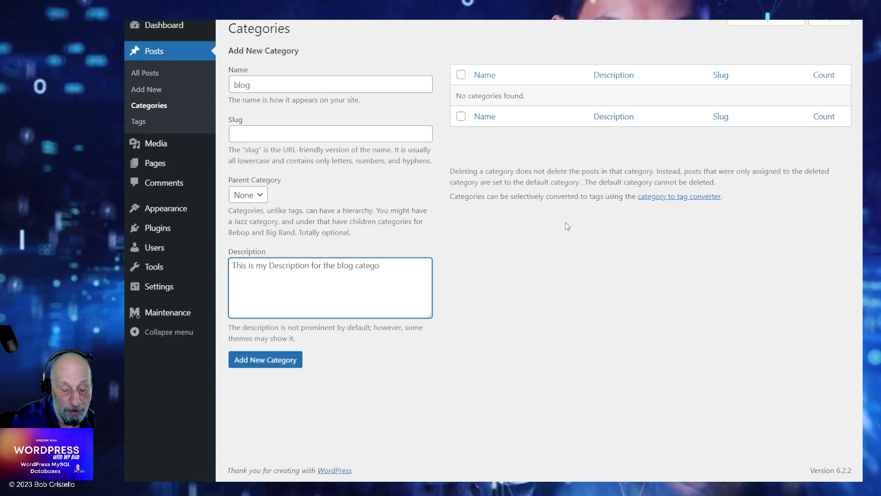
pyautogui.write('ry.')
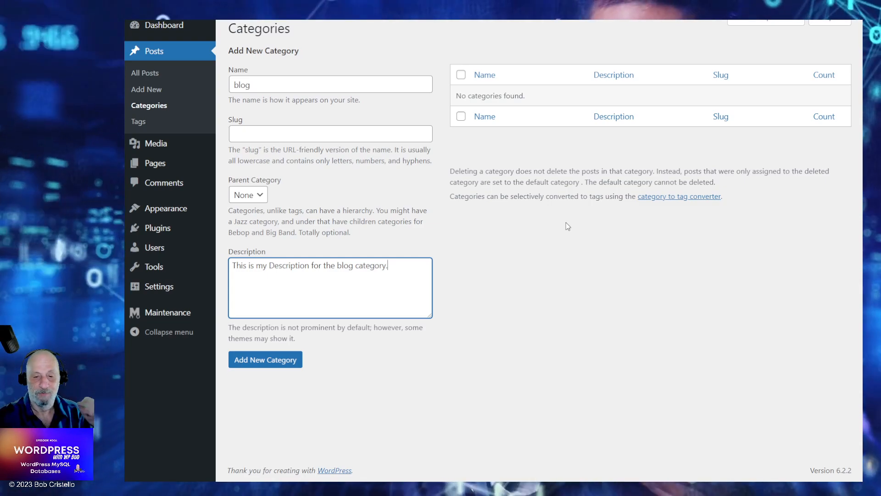
pyautogui.click(277, 363)
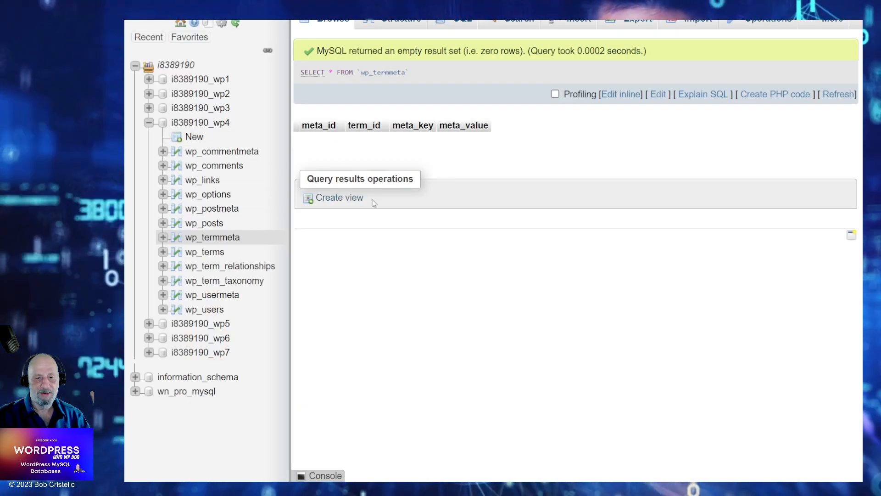
# Step: Back in phpMyAdmin, check wp_terms, wp_termmeta and wp_term_taxonomy for the blog category's name, slug and description
pyautogui.click(213, 251)
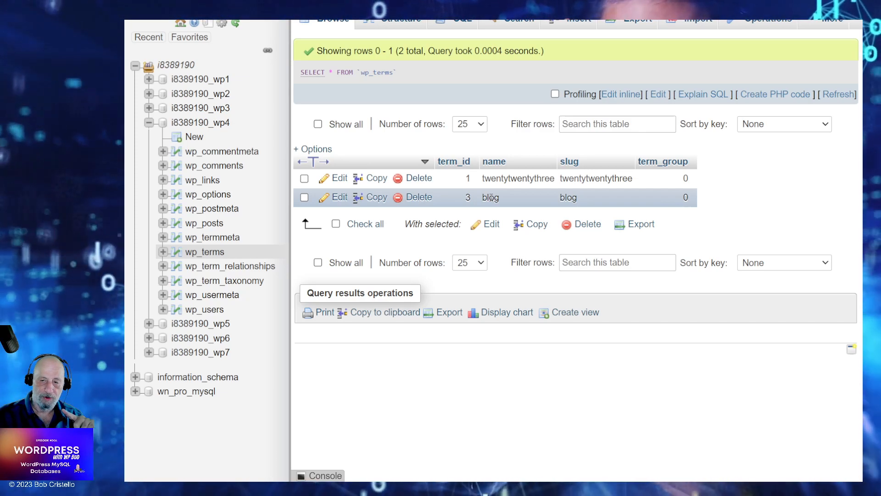
pyautogui.doubleClick(572, 196)
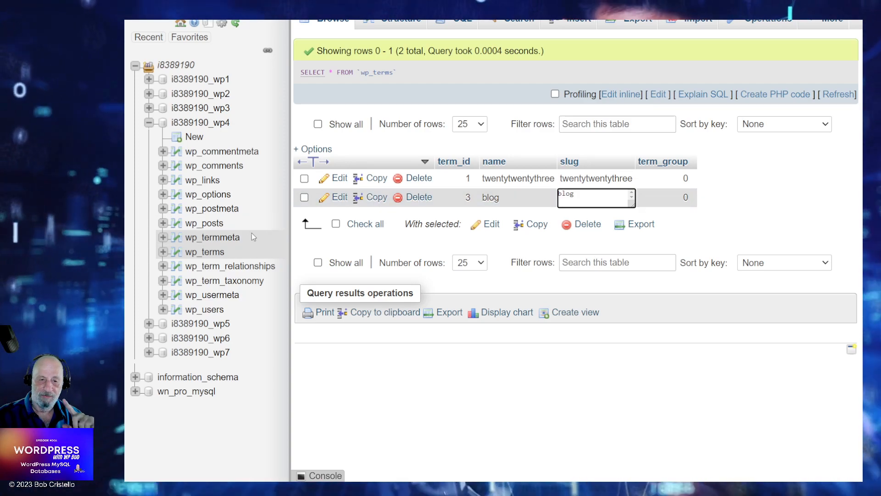
pyautogui.click(233, 239)
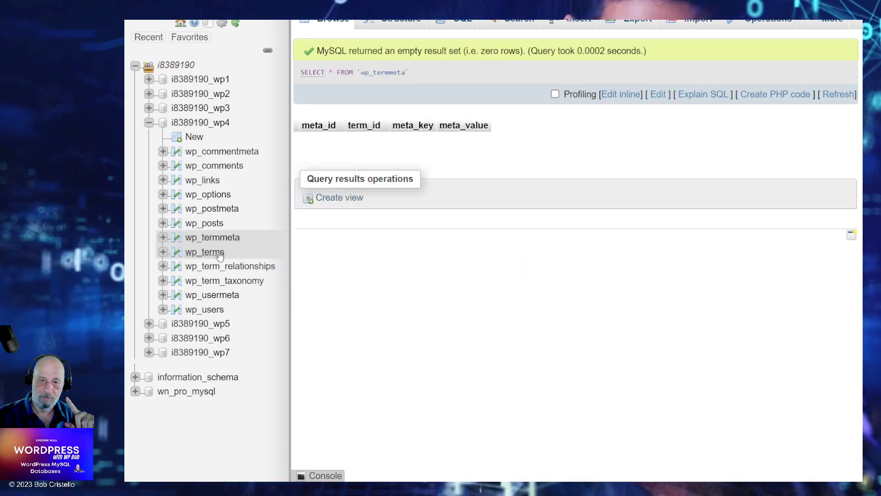
pyautogui.click(220, 254)
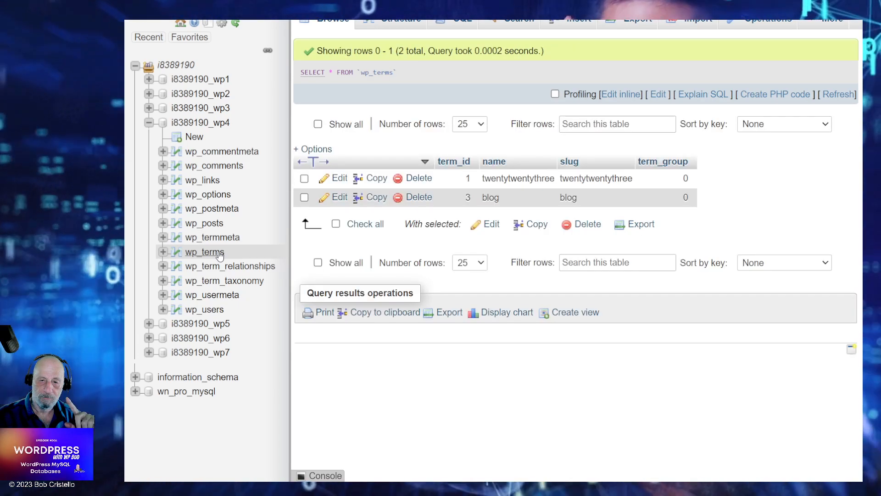
pyautogui.click(225, 281)
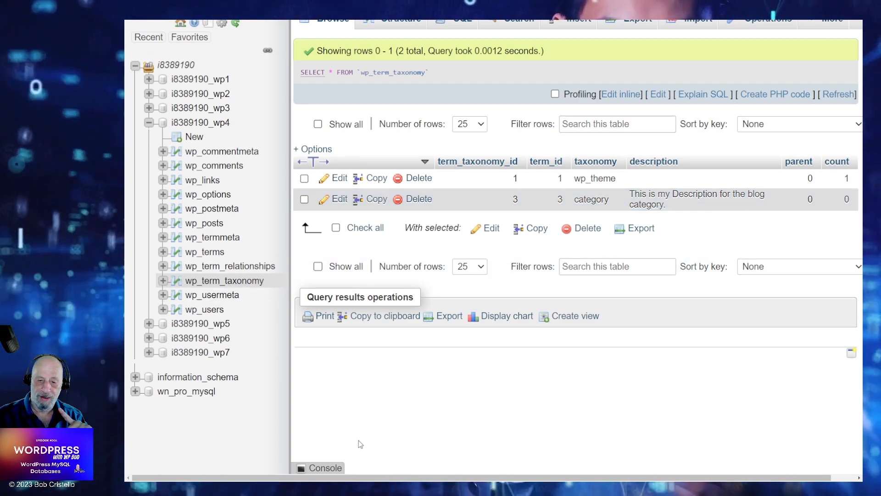
# Step: Compare the blog category's term_id across wp_term_taxonomy and wp_terms, and check wp_term_relationships for linked entries
pyautogui.moveTo(416, 480); pyautogui.dragTo(440, 480)
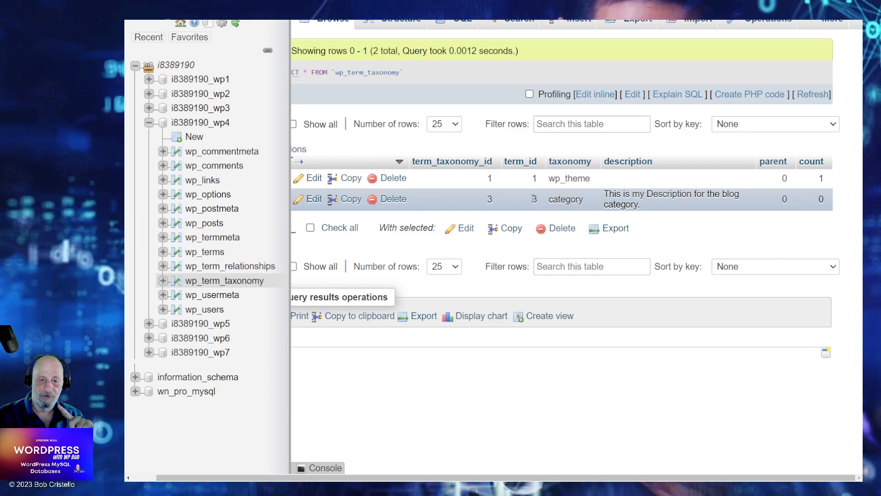
pyautogui.click(212, 252)
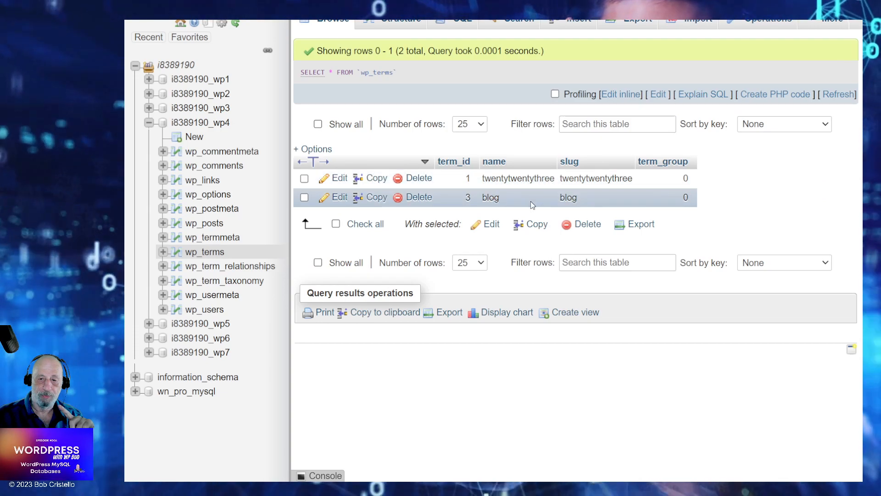
pyautogui.click(230, 266)
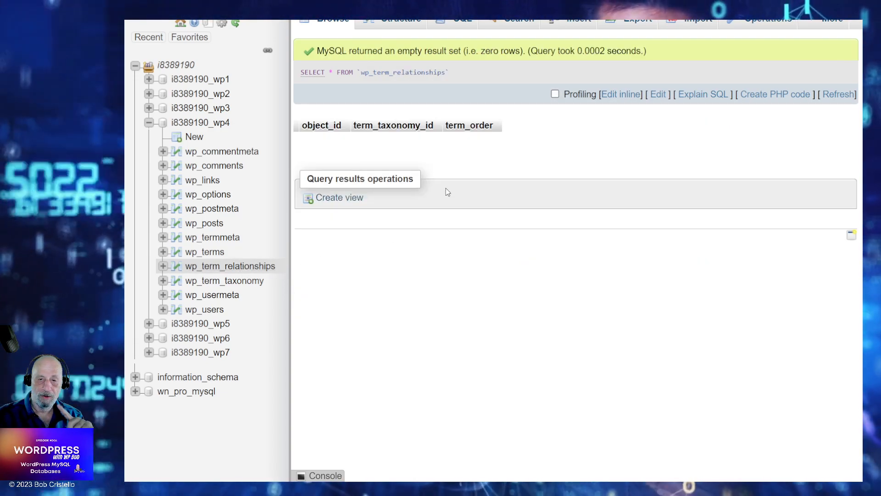
pyautogui.click(225, 281)
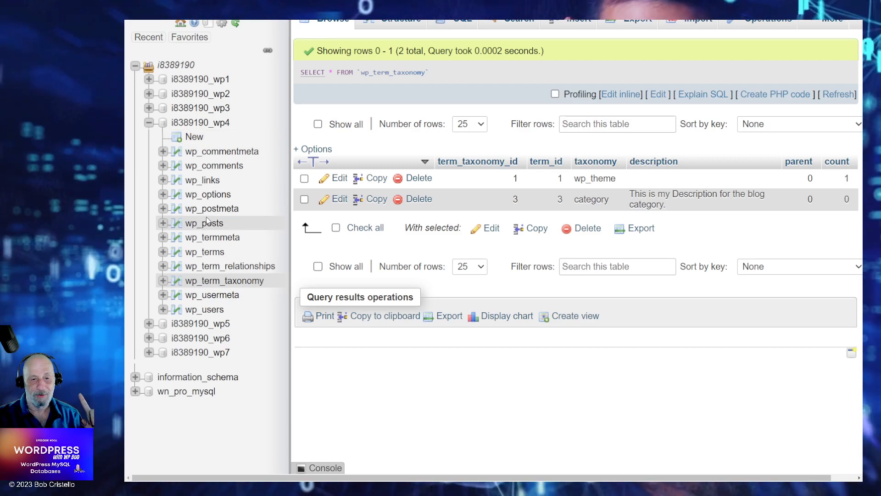
# Step: Inspect the wp_posts and wp_postmeta tables for existing post records
pyautogui.click(207, 223)
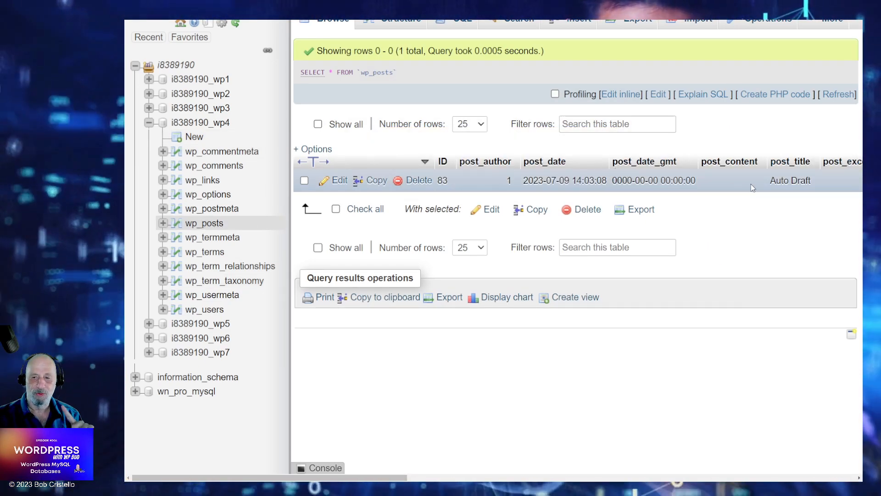
pyautogui.click(223, 213)
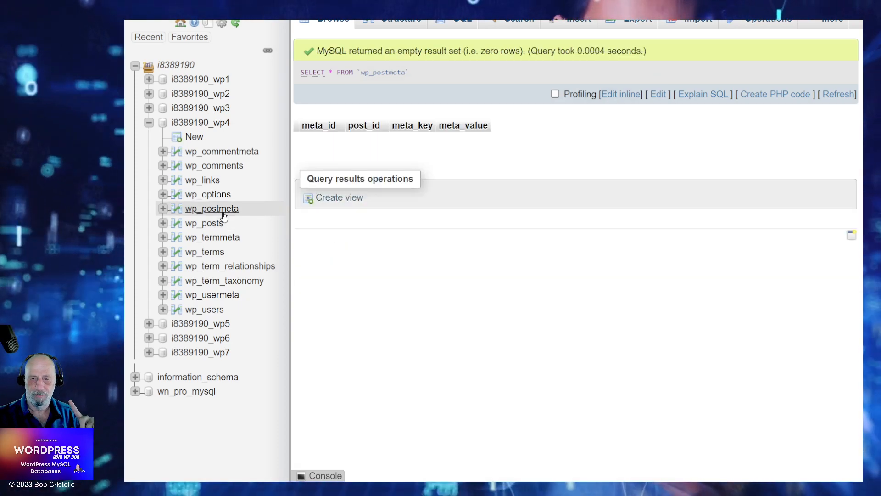
pyautogui.click(206, 223)
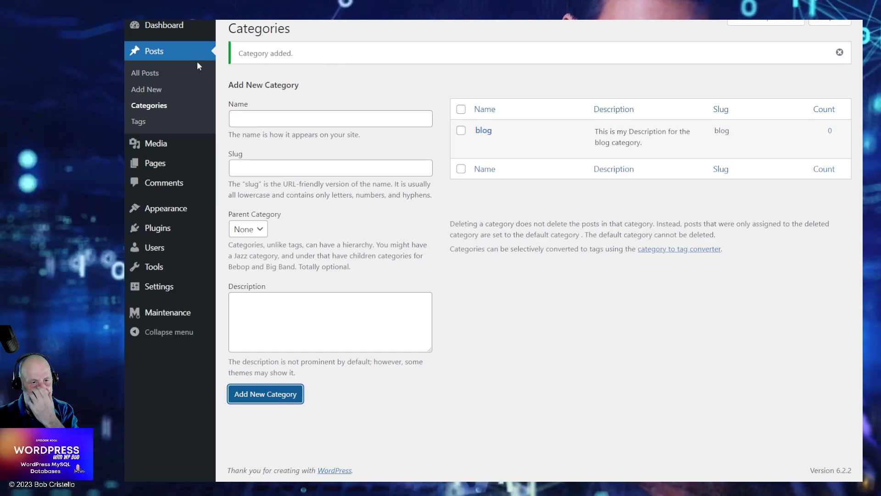
# Step: Switch to the WordPress admin and check the lists of all posts and all pages
pyautogui.click(143, 73)
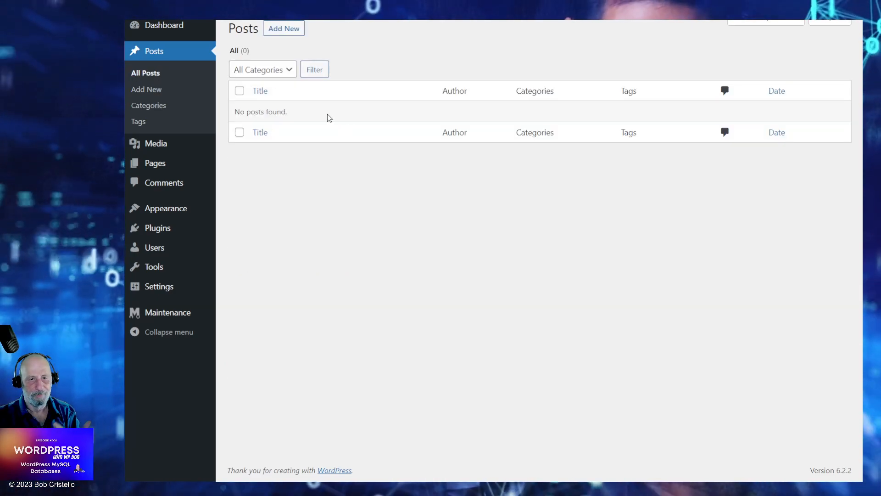
pyautogui.moveTo(155, 164)
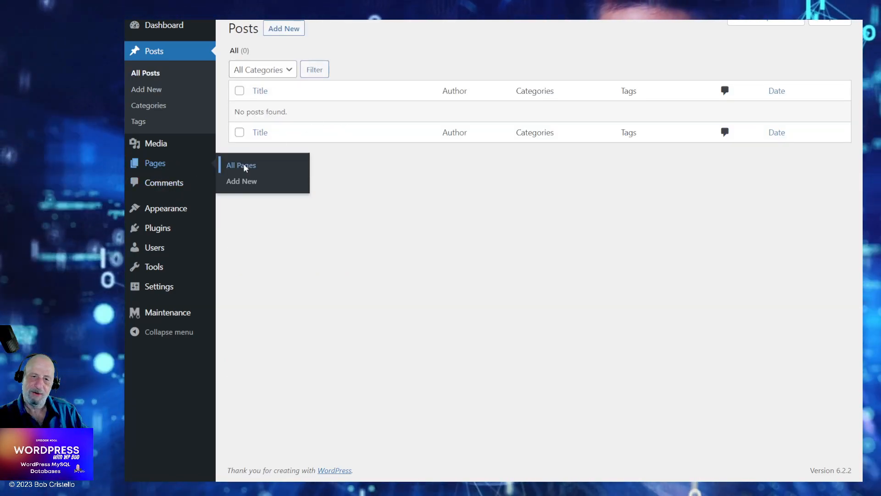
pyautogui.click(245, 167)
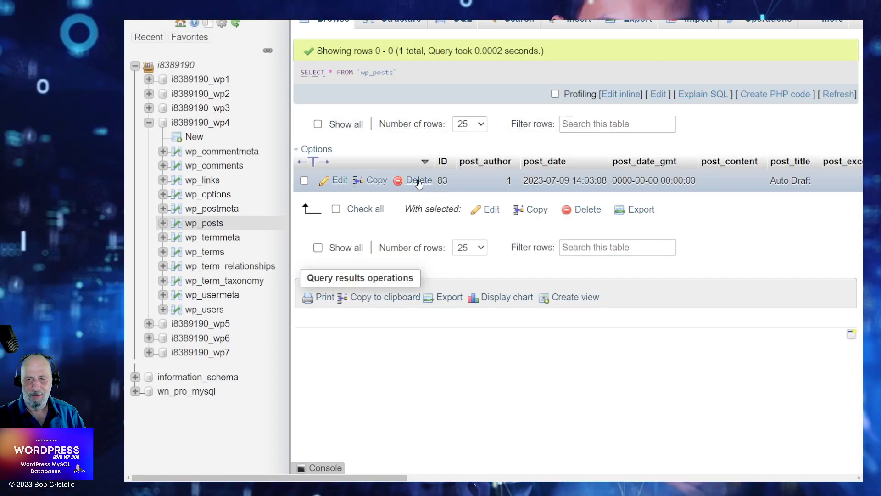
# Step: Back in phpMyAdmin, delete the Auto Draft row from wp_posts and recheck the wp_postmeta and wp_posts tables
pyautogui.click(418, 181)
pyautogui.click(515, 265)
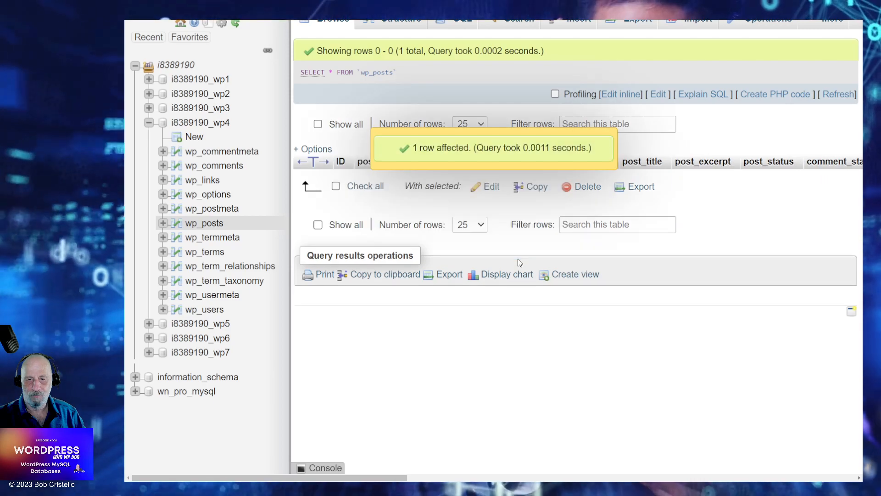
pyautogui.click(231, 214)
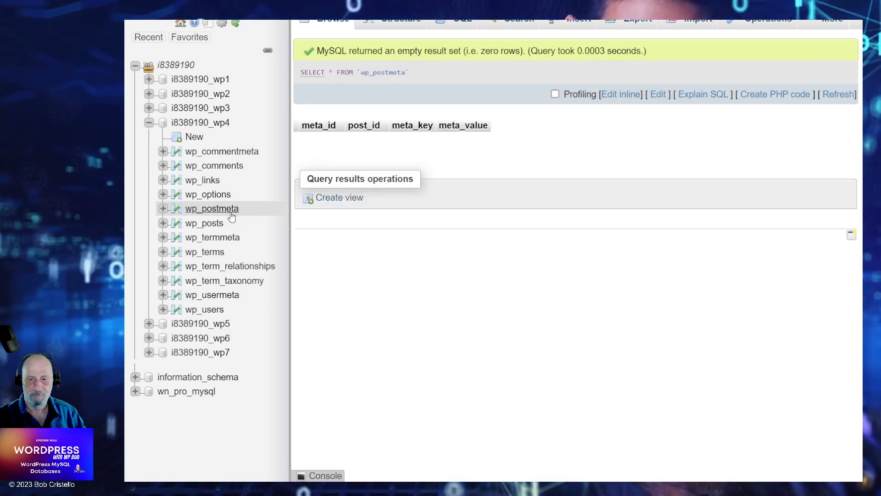
pyautogui.click(217, 227)
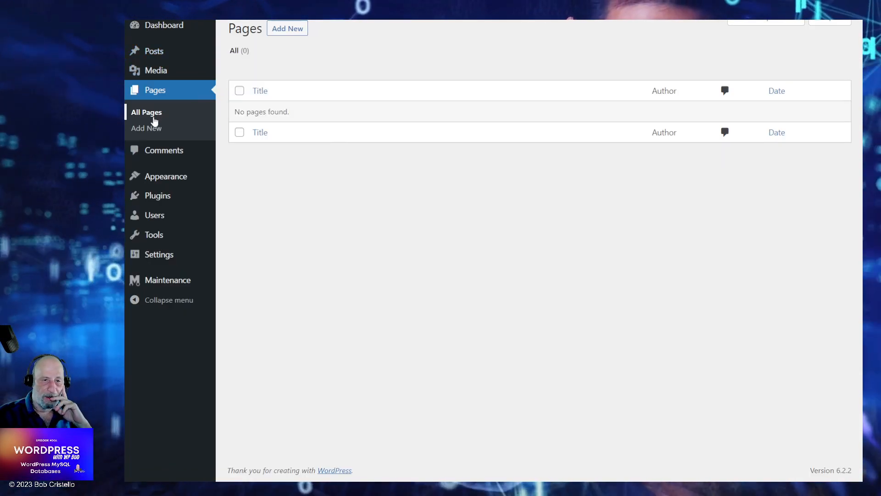
# Step: In WordPress, review the post categories and create a new post titled "Post 1" with the paragraph "asdfsadfsadfsadfsadfasfsafsadfasdf"
pyautogui.moveTo(156, 51)
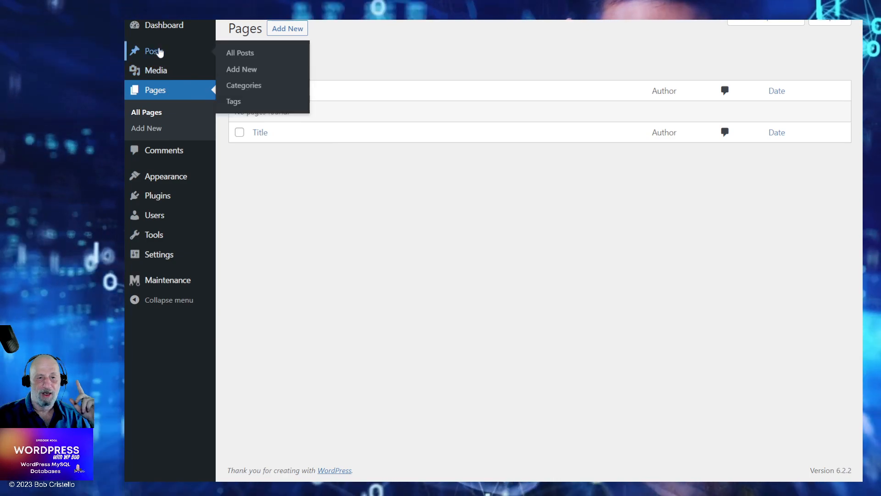
pyautogui.click(235, 87)
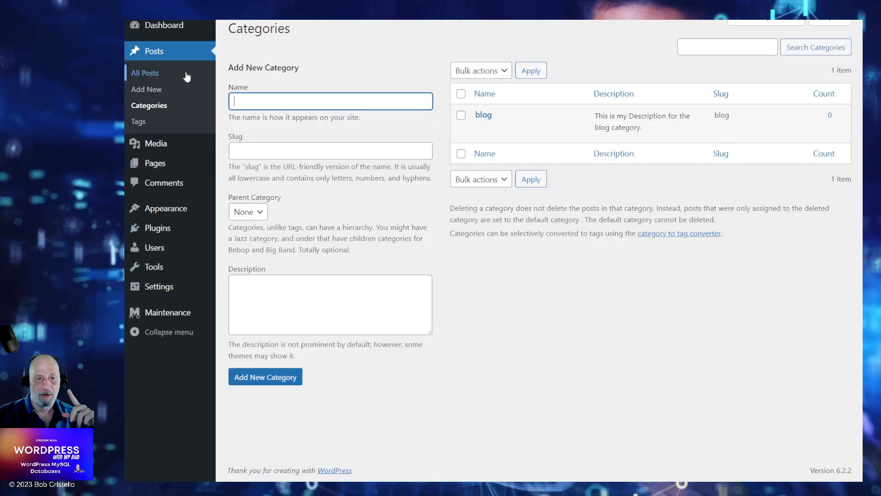
pyautogui.click(146, 75)
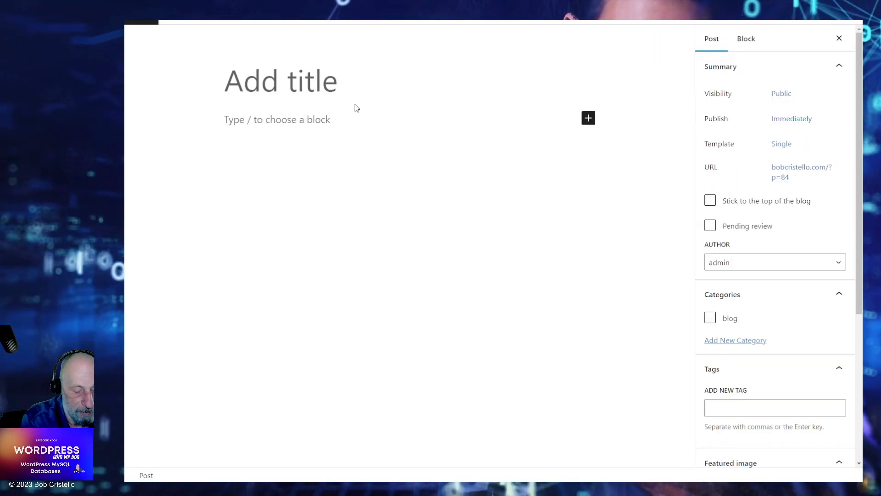
pyautogui.write('Po')
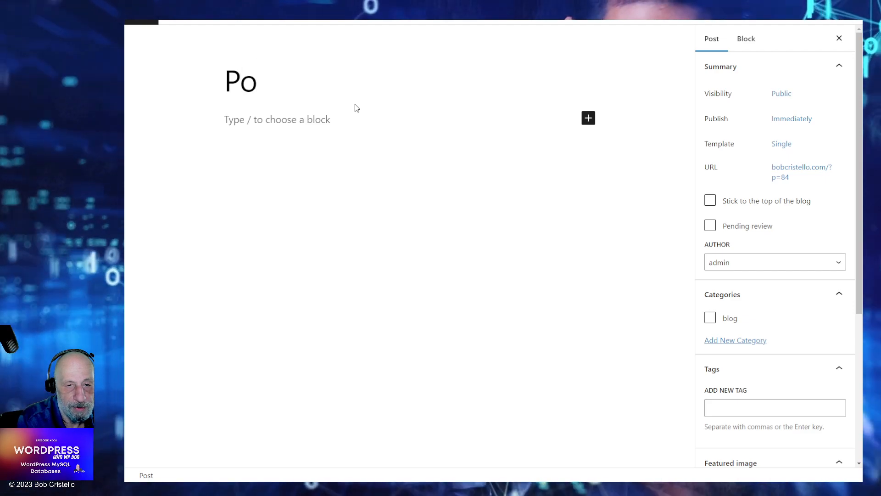
pyautogui.write('st 1')
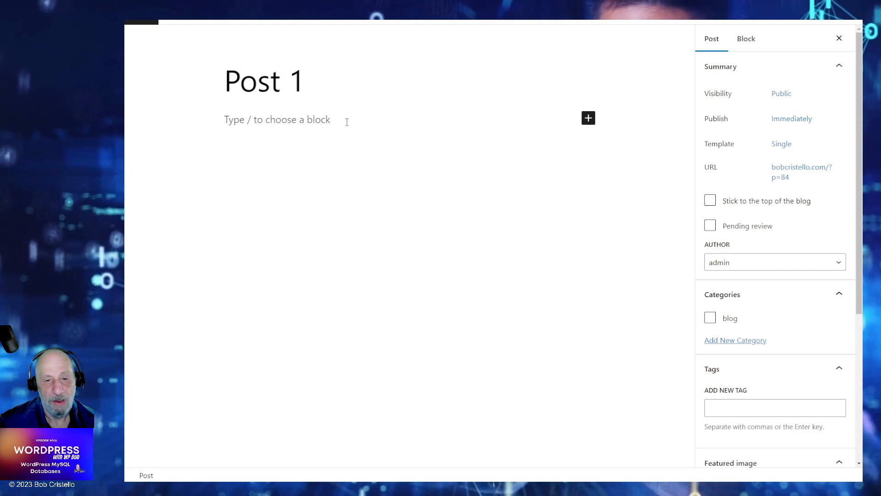
pyautogui.click(347, 119)
pyautogui.write('asdfsadfsadfsadfsadfasfsafsadfasdf')
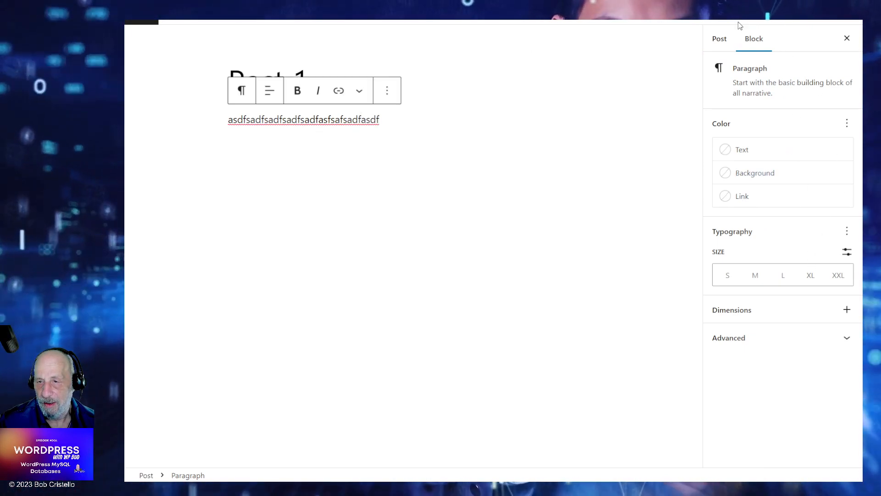
# Step: Assign the post to the blog category and publish it
pyautogui.click(719, 41)
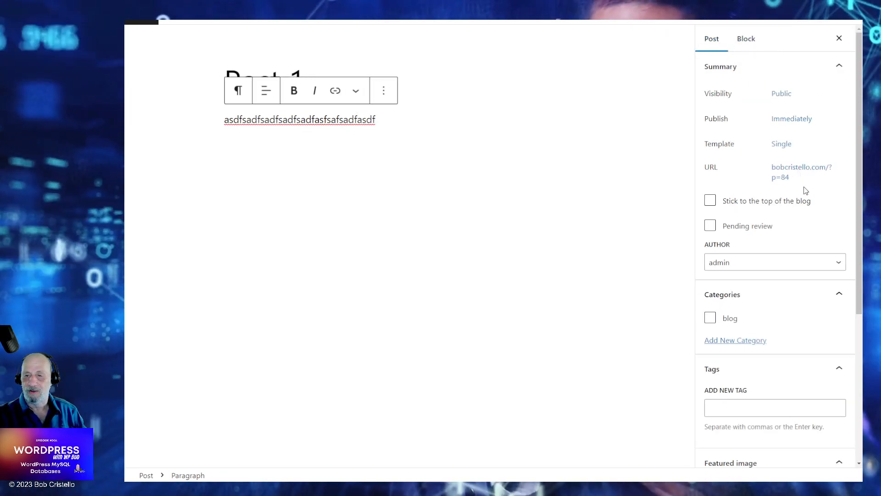
pyautogui.scroll(-3, 776, 224)
pyautogui.scroll(-1, 775, 224)
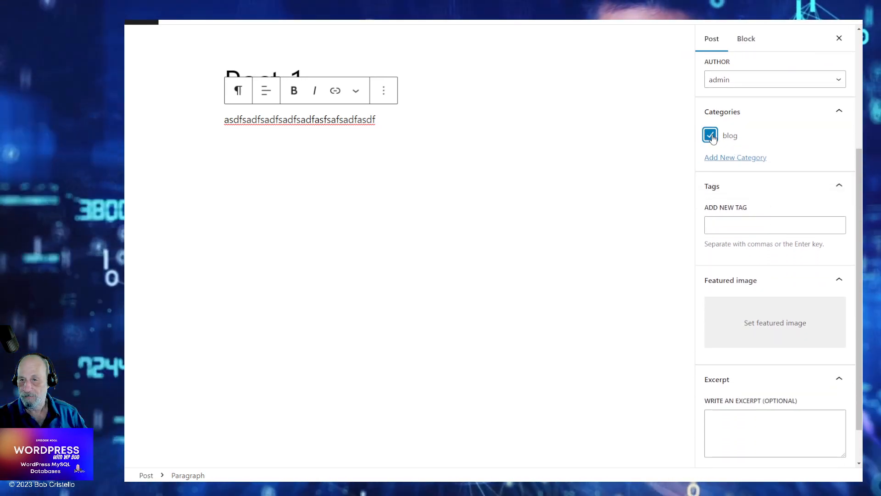
pyautogui.click(781, 19)
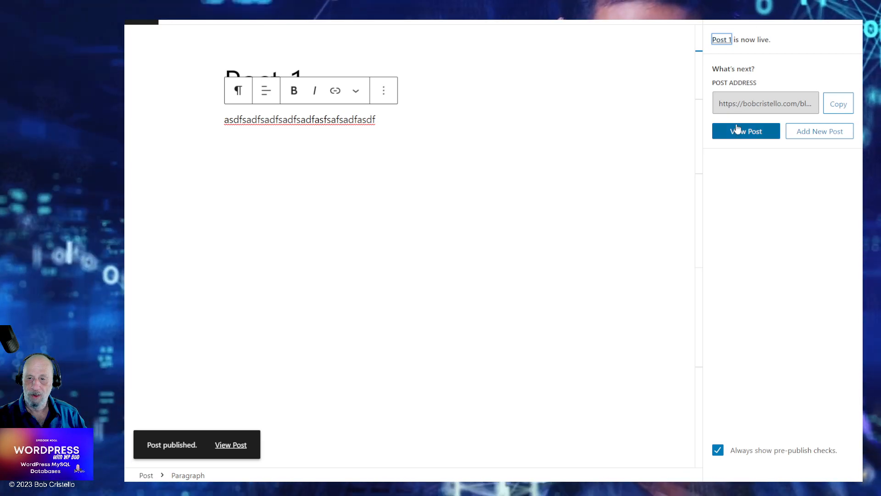
# Step: View the published Post 1 on the site, including its category line and comment form
pyautogui.click(738, 133)
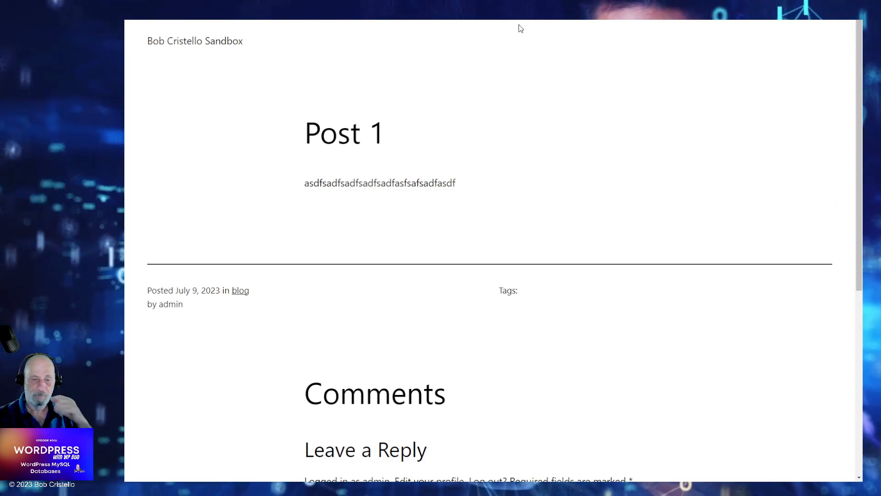
pyautogui.scroll(-3, 495, 252)
pyautogui.scroll(-3, 494, 255)
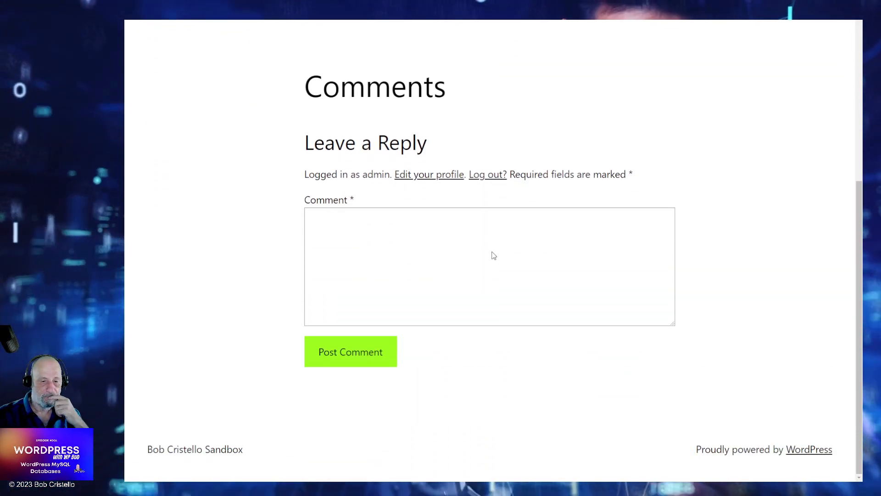
pyautogui.scroll(5, 491, 252)
# Step: Return to phpMyAdmin and examine the new post's records in wp_posts and wp_postmeta, comparing them with the live post
pyautogui.hotkey('ctrl', 'Tab')
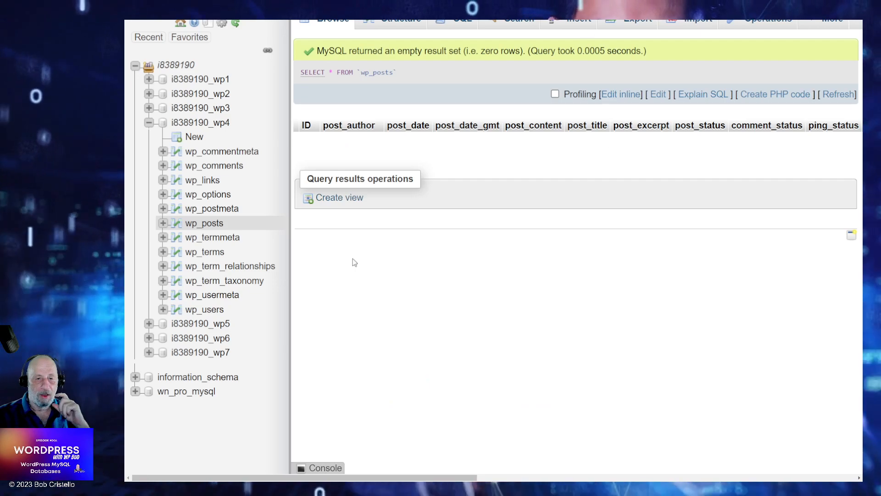
pyautogui.click(214, 224)
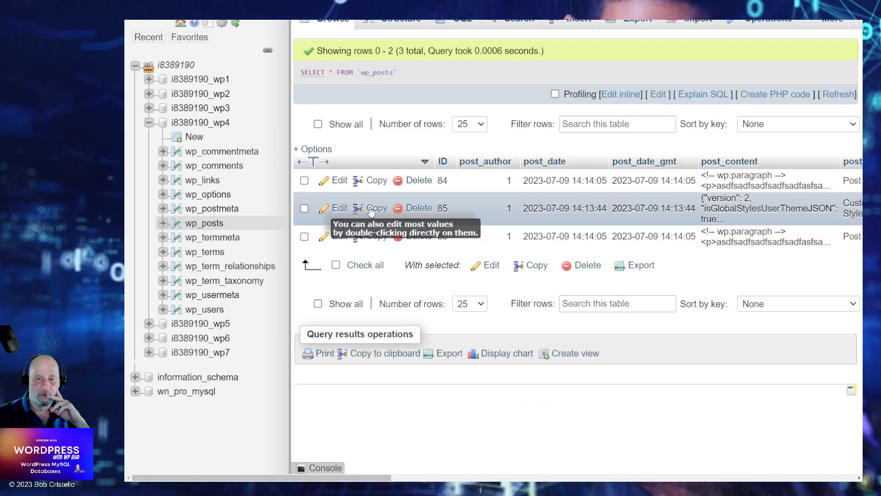
pyautogui.moveTo(380, 477); pyautogui.dragTo(523, 478)
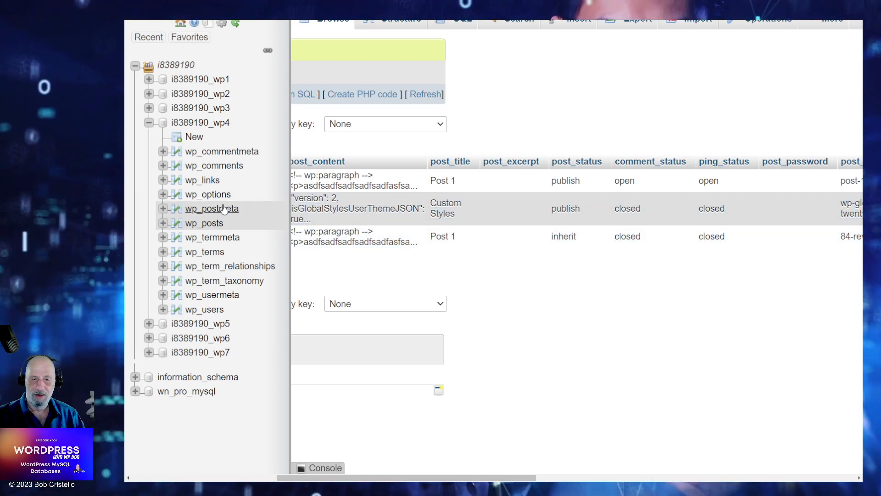
pyautogui.click(224, 209)
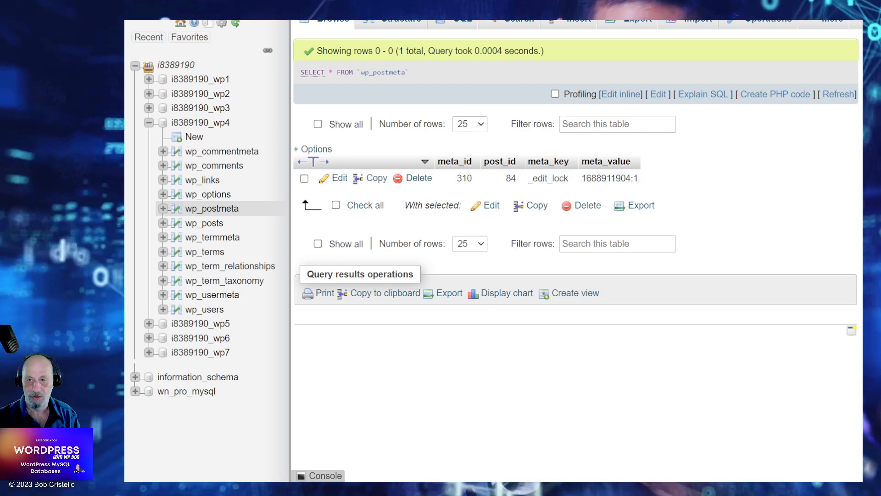
pyautogui.hotkey('ctrl', 'Tab')
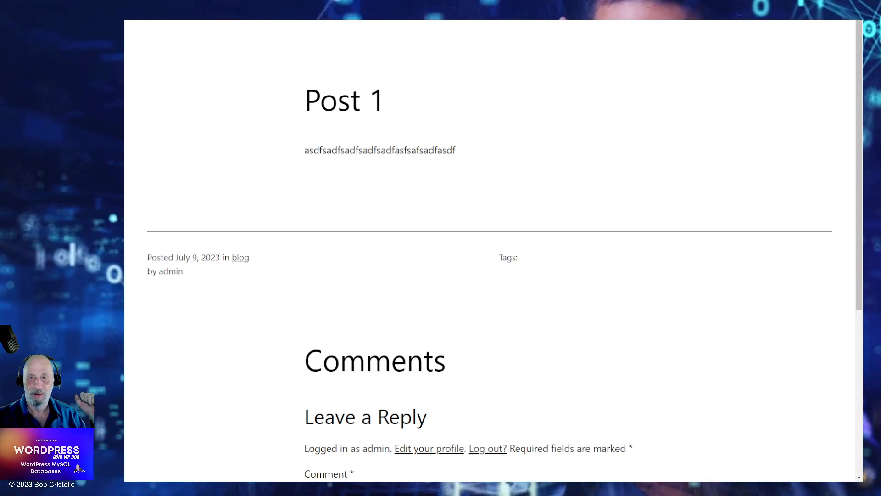
pyautogui.hotkey('ctrl', 'Tab')
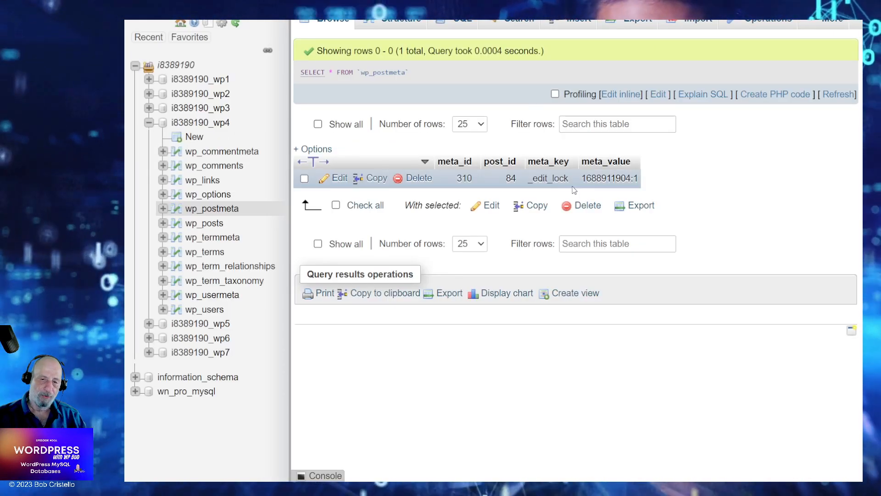
# Step: Trace the post's link to the blog category through wp_posts, wp_terms, wp_termmeta, wp_term_taxonomy and wp_term_relationships
pyautogui.click(210, 224)
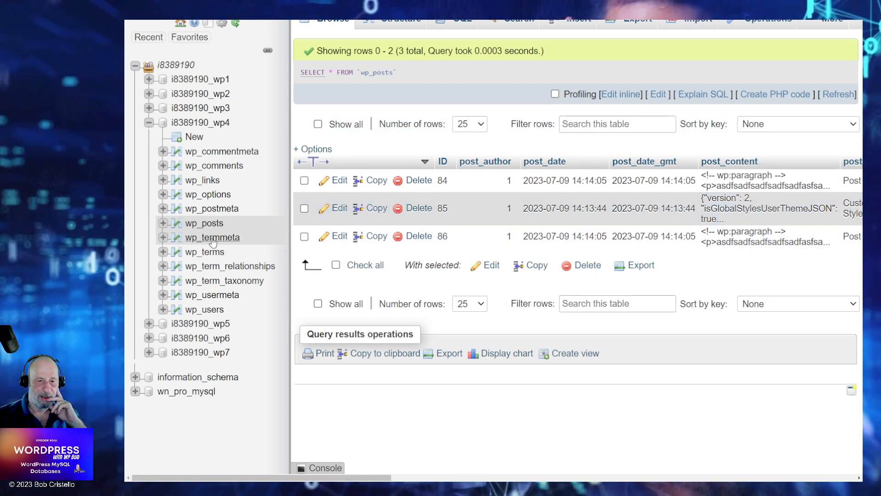
pyautogui.click(211, 252)
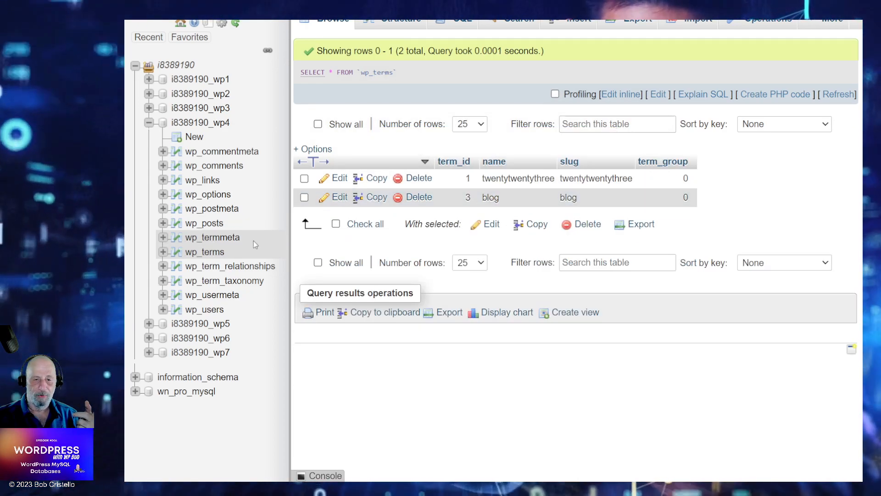
pyautogui.click(228, 239)
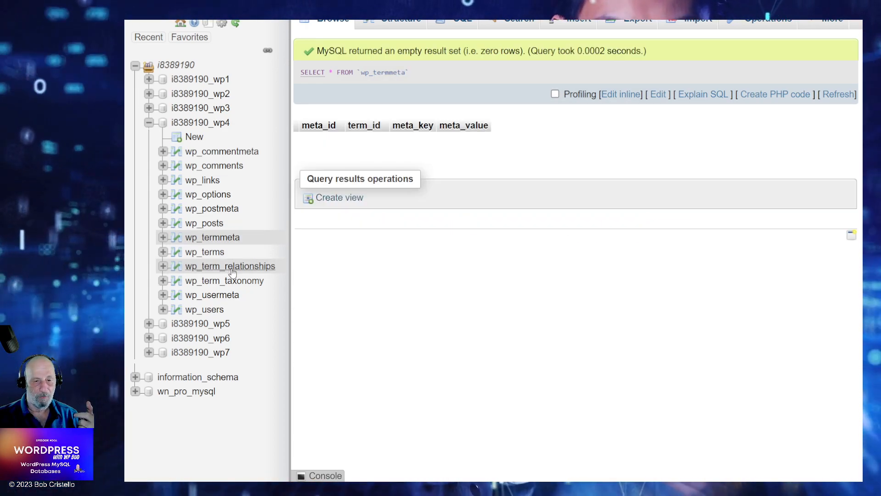
pyautogui.click(229, 282)
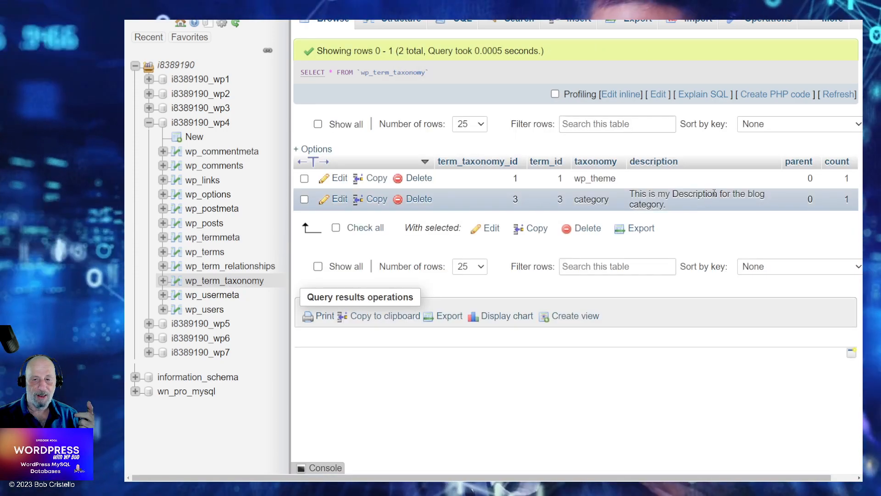
pyautogui.click(259, 267)
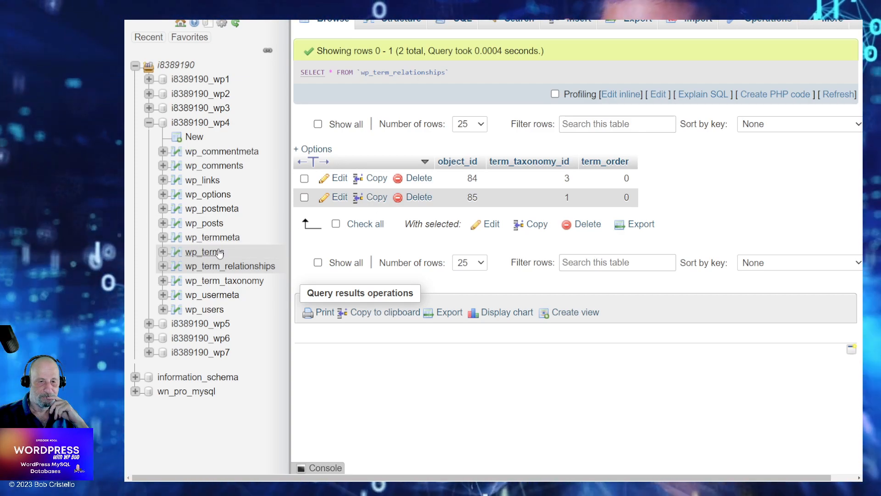
# Step: Review the category record in wp_term_taxonomy, the content, status and name columns in wp_posts, and the wp_postmeta table
pyautogui.click(218, 282)
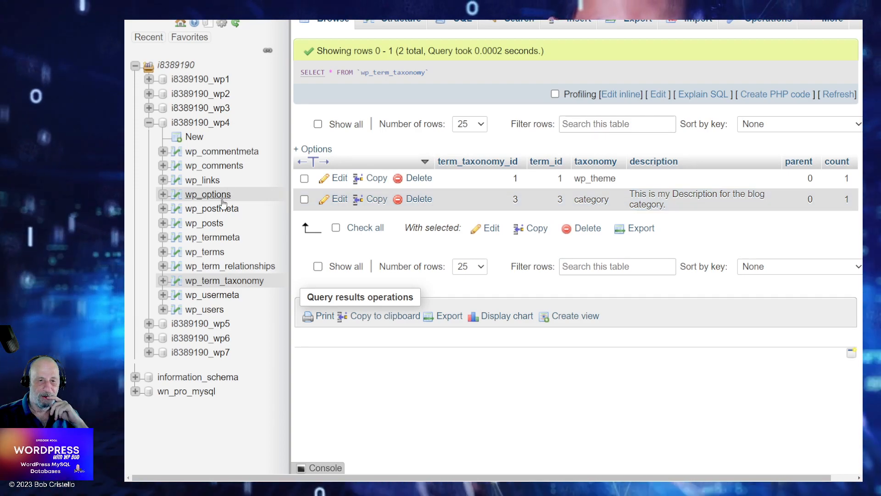
pyautogui.click(272, 230)
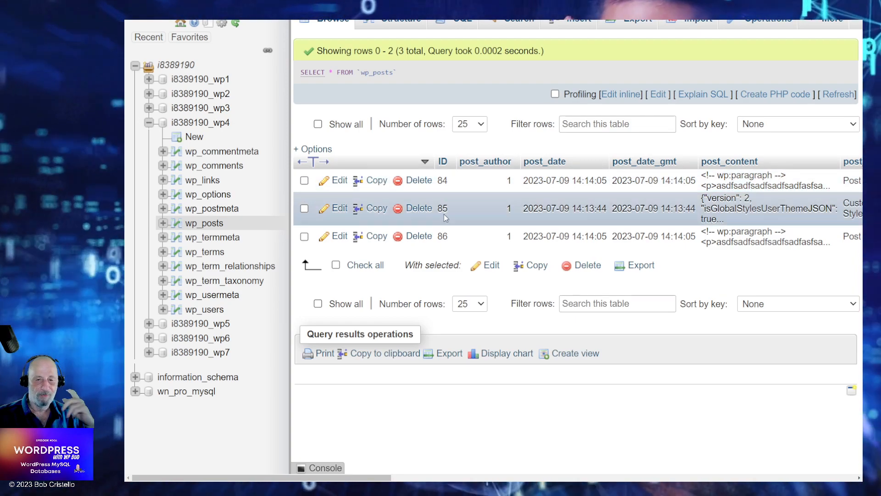
pyautogui.moveTo(384, 477); pyautogui.dragTo(534, 444)
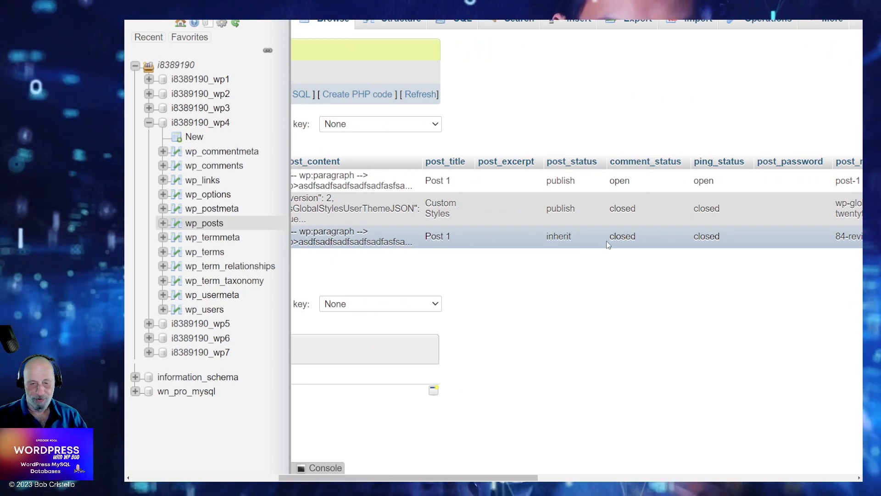
pyautogui.moveTo(515, 476); pyautogui.dragTo(609, 476)
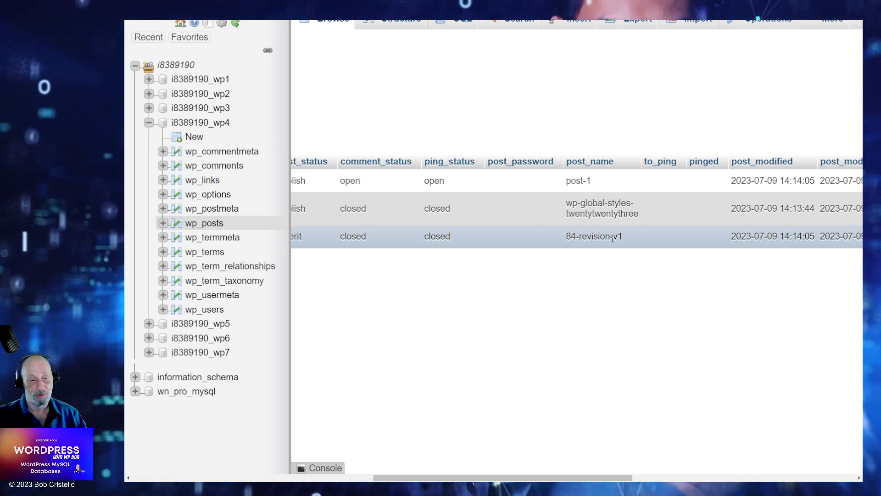
pyautogui.moveTo(580, 478); pyautogui.dragTo(390, 477)
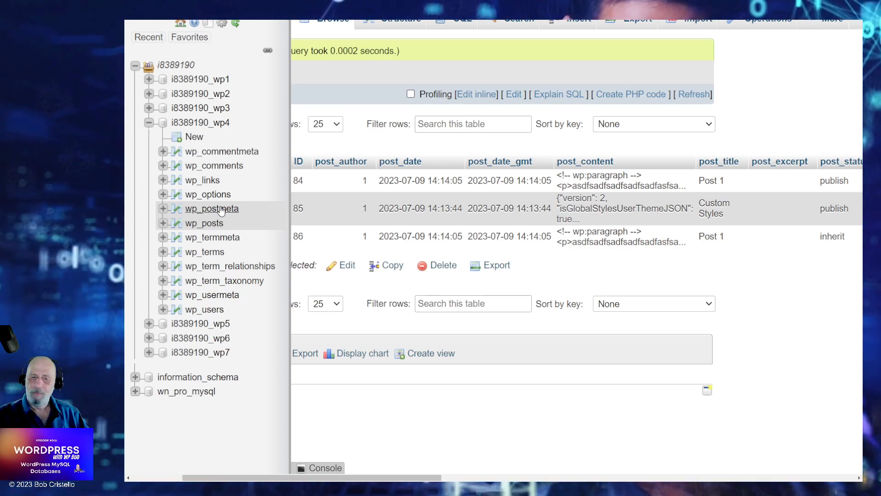
pyautogui.click(220, 209)
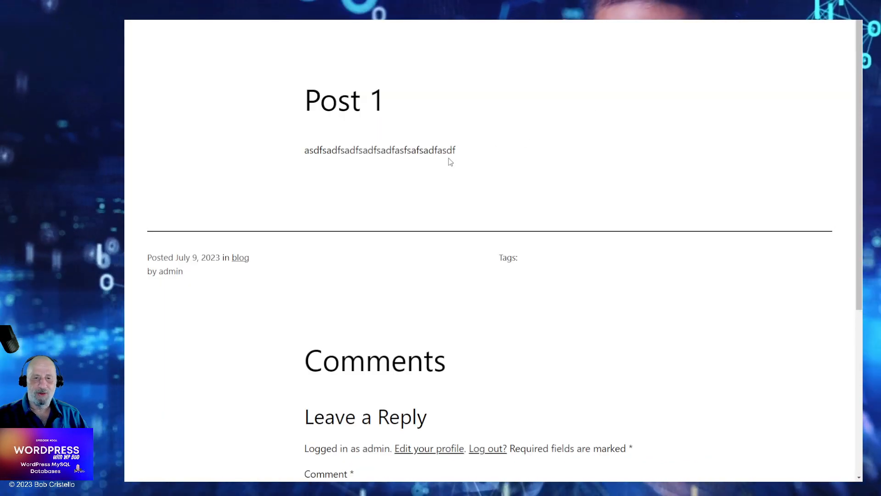
# Step: Upload wpbob004.png in the Post 1 editor, set it as the featured image and update the post
pyautogui.scroll(1, 474, 171)
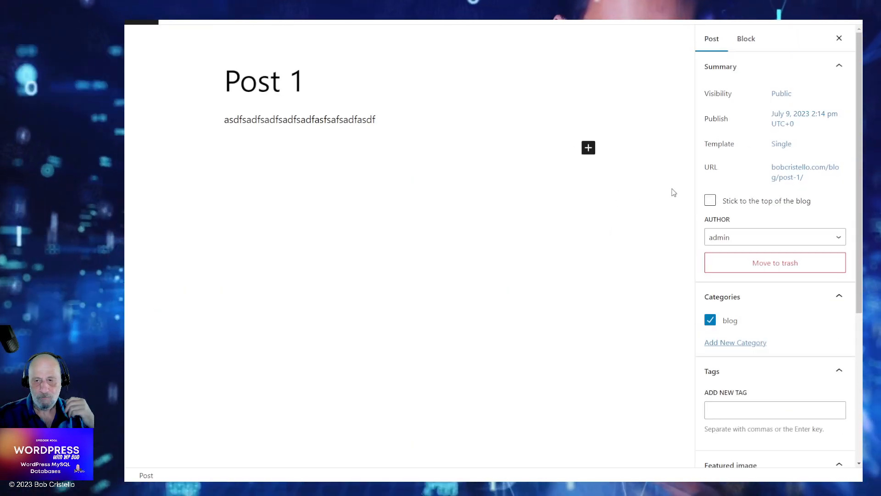
pyautogui.scroll(-3, 773, 292)
pyautogui.scroll(-2, 773, 293)
pyautogui.click(772, 275)
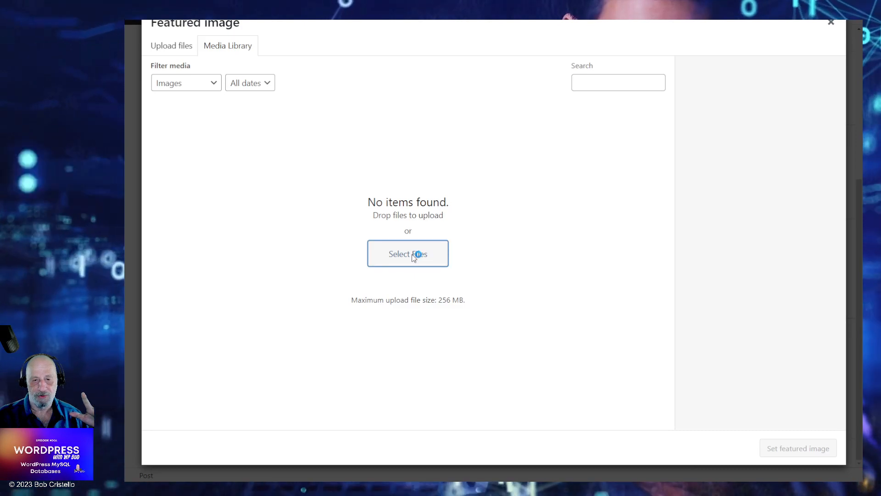
pyautogui.click(415, 257)
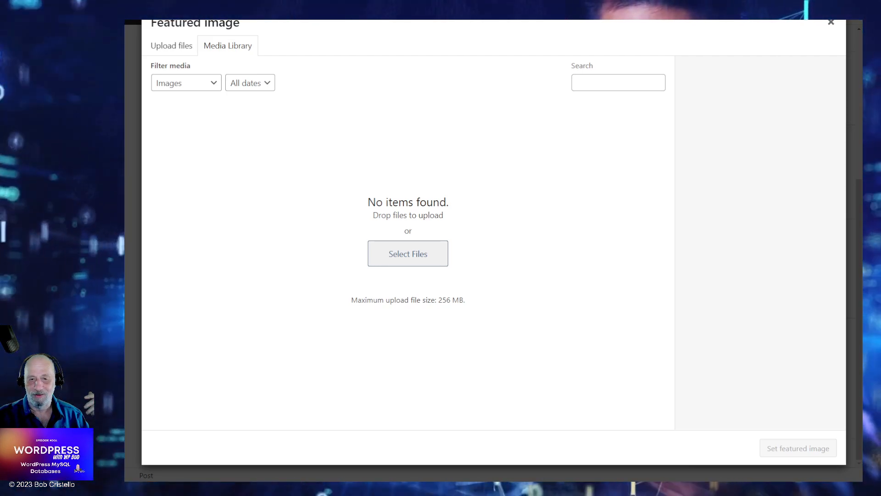
pyautogui.doubleClick(528, 159)
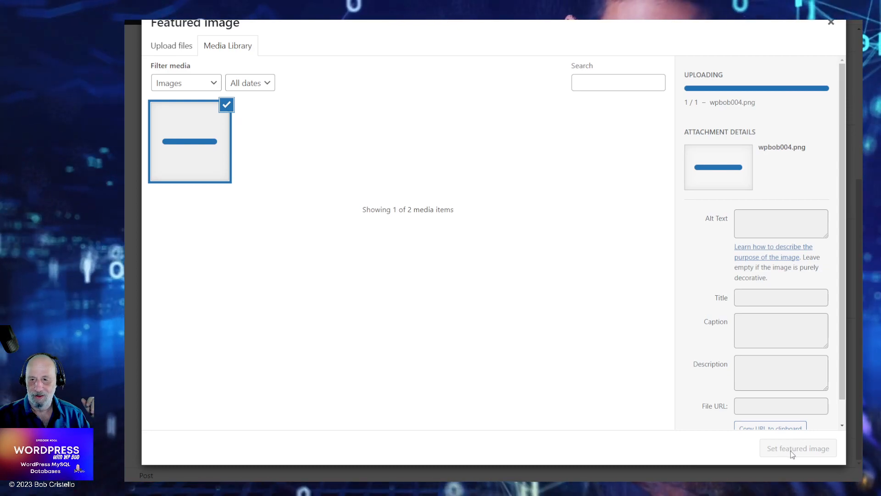
pyautogui.click(791, 453)
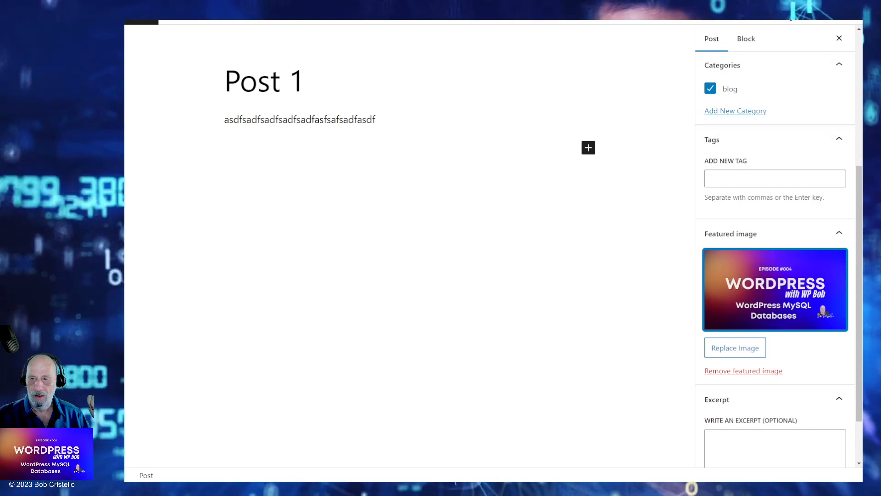
pyautogui.click(787, 9)
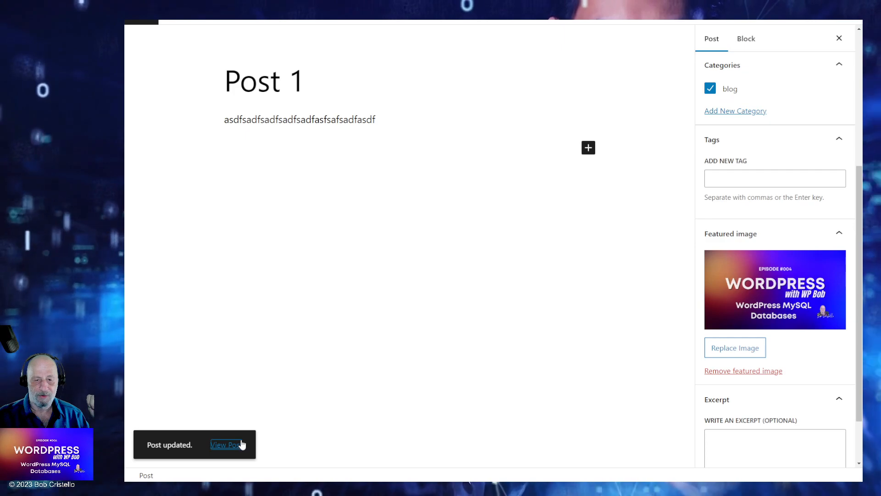
# Step: View the updated Post 1 on the site, from the featured image down to the comment form
pyautogui.click(226, 445)
pyautogui.scroll(-5, 541, 321)
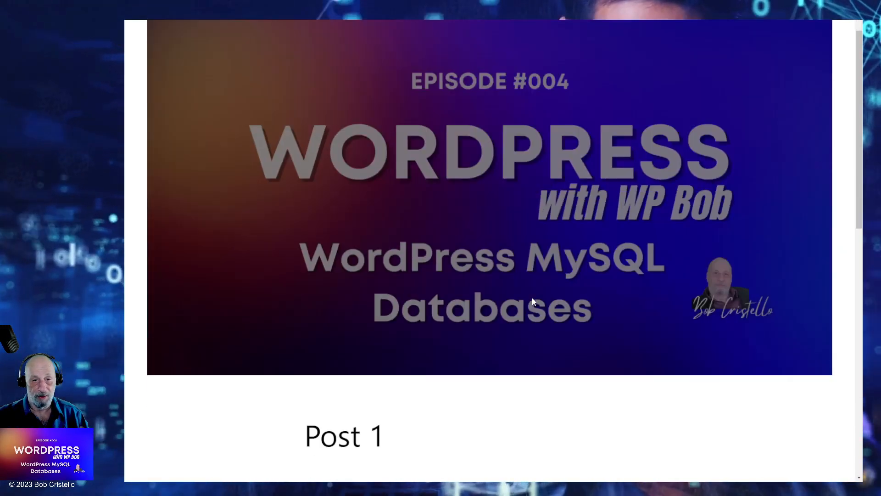
pyautogui.scroll(-8, 534, 302)
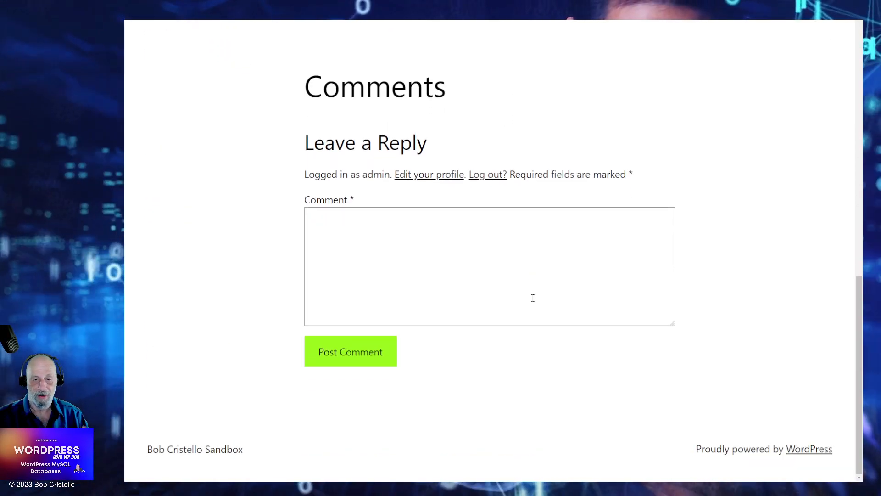
pyautogui.scroll(12, 533, 298)
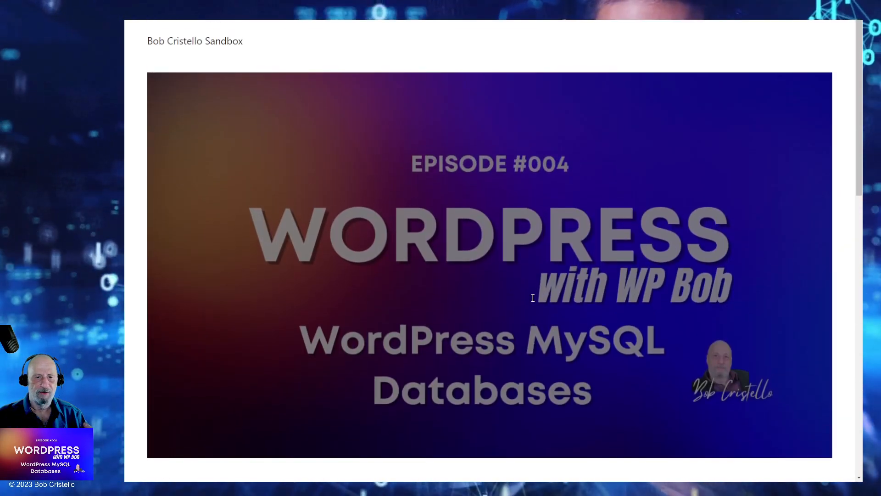
# Step: View the site's home page with the Post 1 listing and open the post from its featured image
pyautogui.click(188, 42)
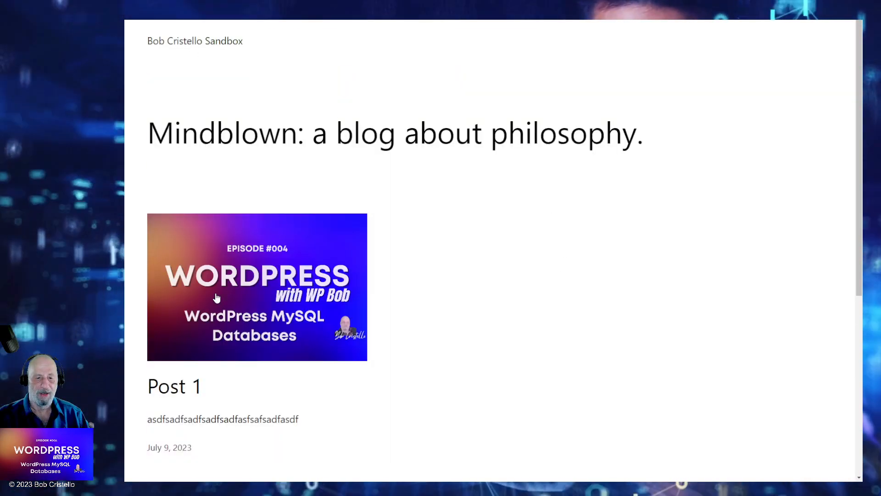
pyautogui.scroll(-2, 213, 285)
pyautogui.scroll(-3, 229, 220)
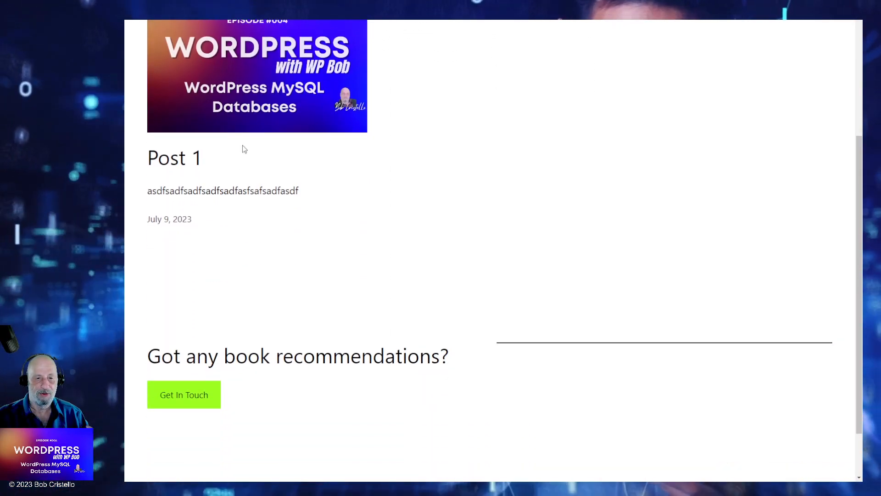
pyautogui.click(258, 76)
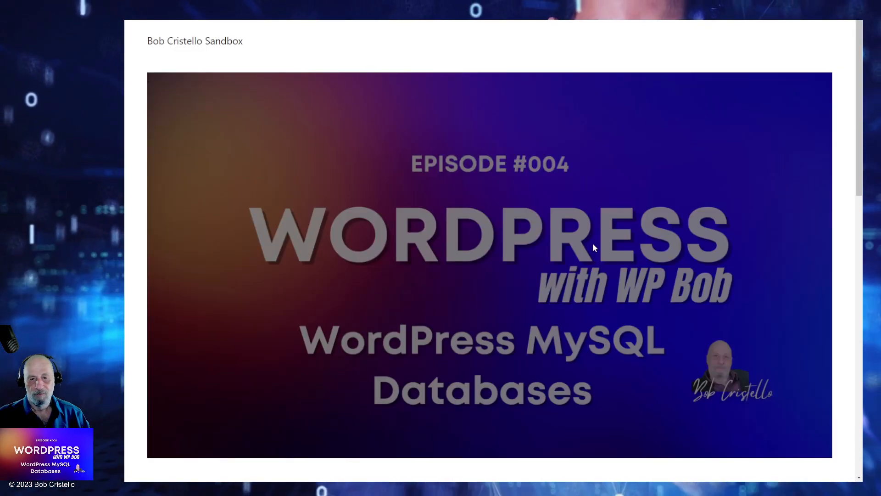
pyautogui.scroll(-8, 590, 313)
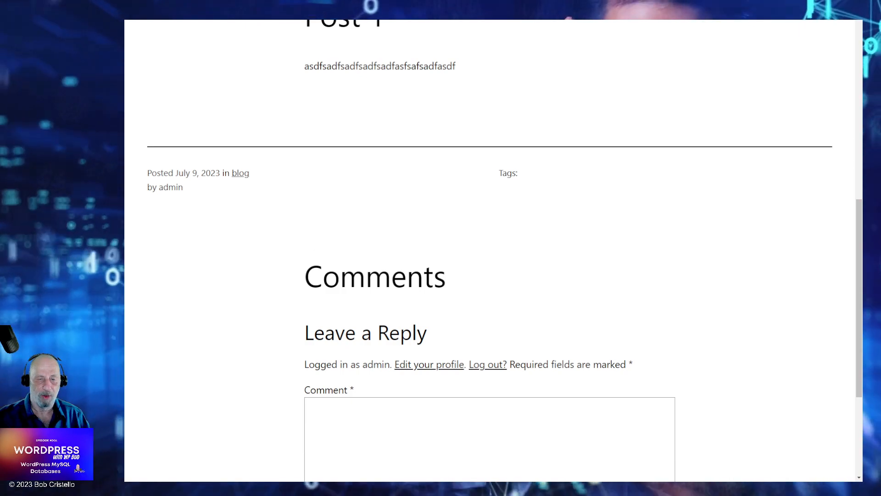
# Step: Open the blog archive page by shortening the post's address and look over its Post 1 entry
pyautogui.press('BackSpace')
pyautogui.press('Return')
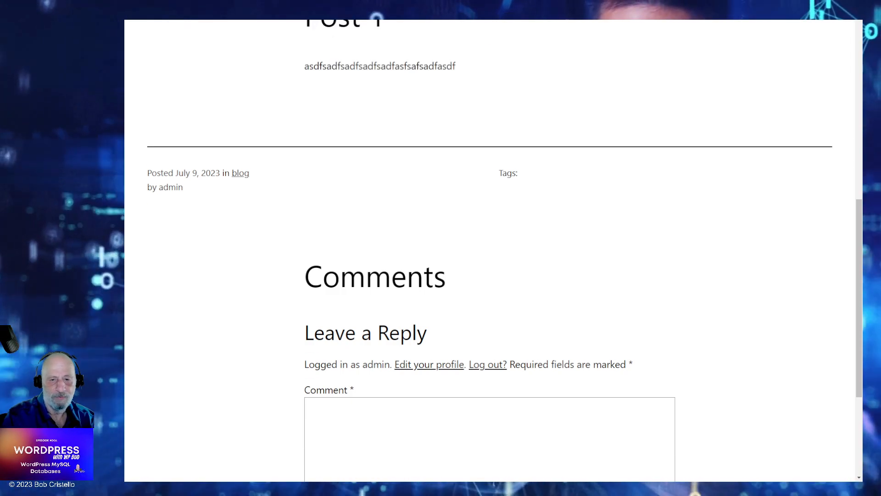
pyautogui.scroll(-4, 503, 247)
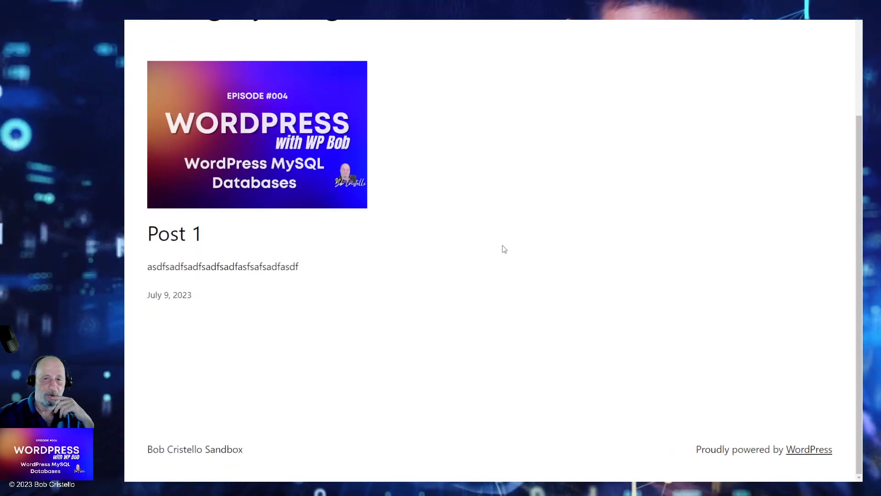
pyautogui.scroll(5, 503, 248)
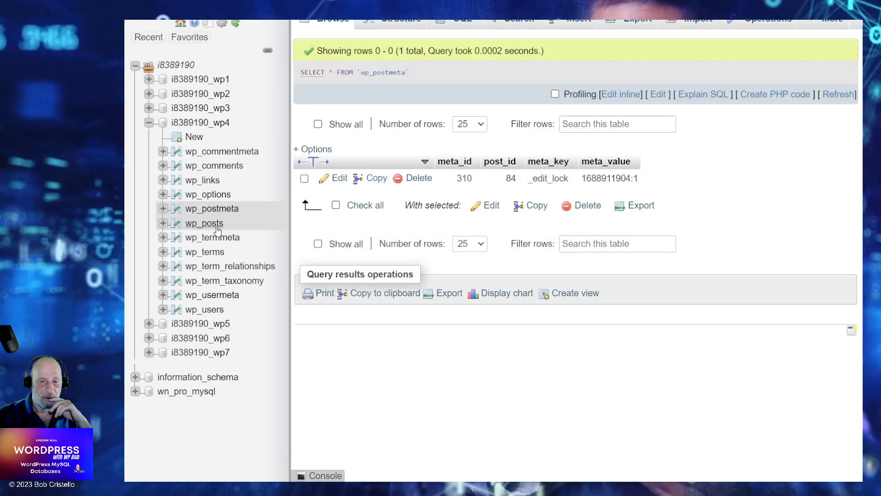
# Step: In phpMyAdmin's wp_posts table, examine the image attachment row with ID 87, including its post_parent, guid, post_type and post_mime_type
pyautogui.click(218, 226)
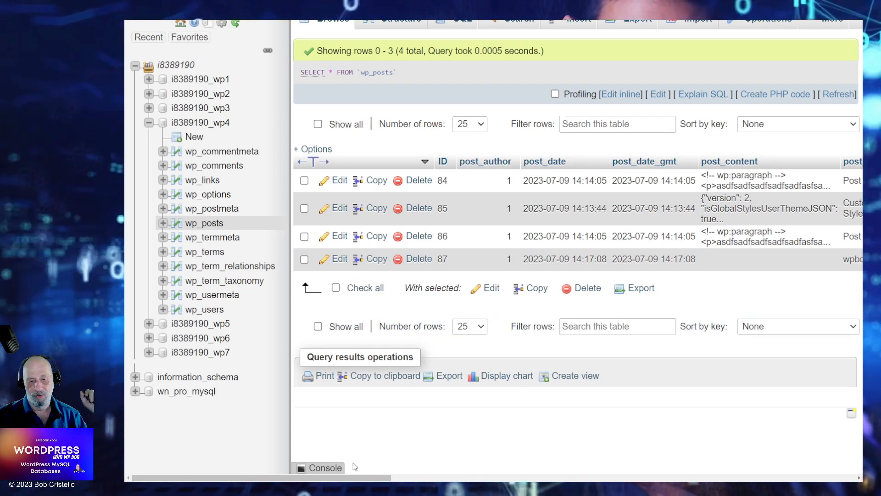
pyautogui.hscroll(3, 360, 345)
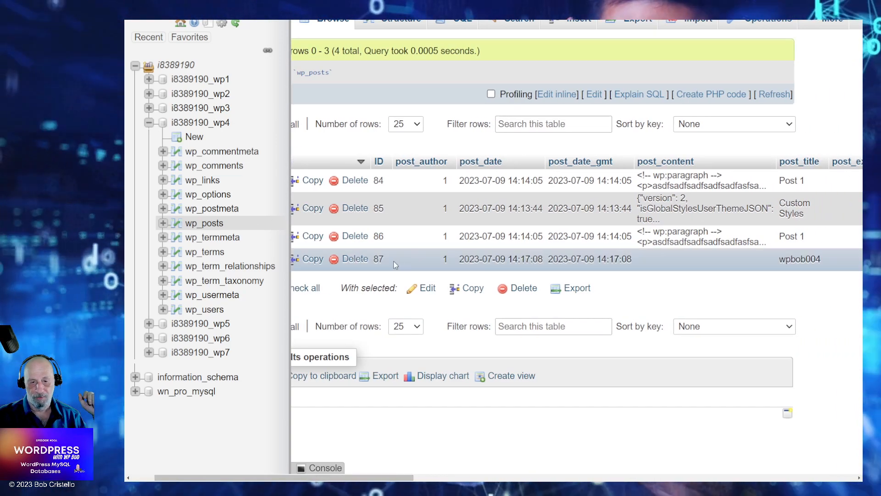
pyautogui.doubleClick(377, 259)
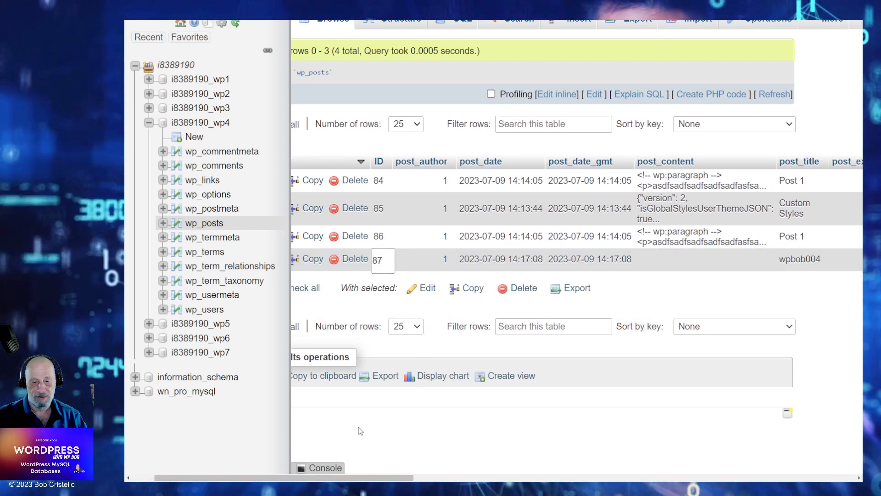
pyautogui.moveTo(362, 479); pyautogui.dragTo(813, 479)
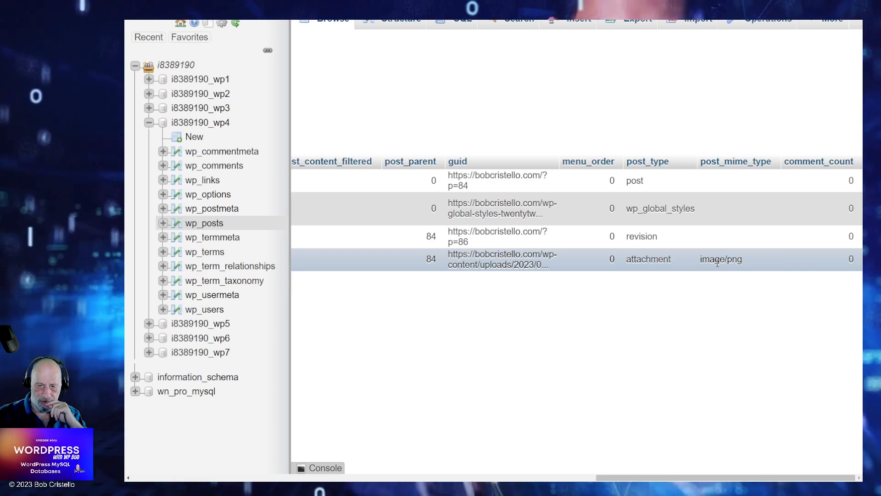
pyautogui.moveTo(696, 477); pyautogui.dragTo(327, 478)
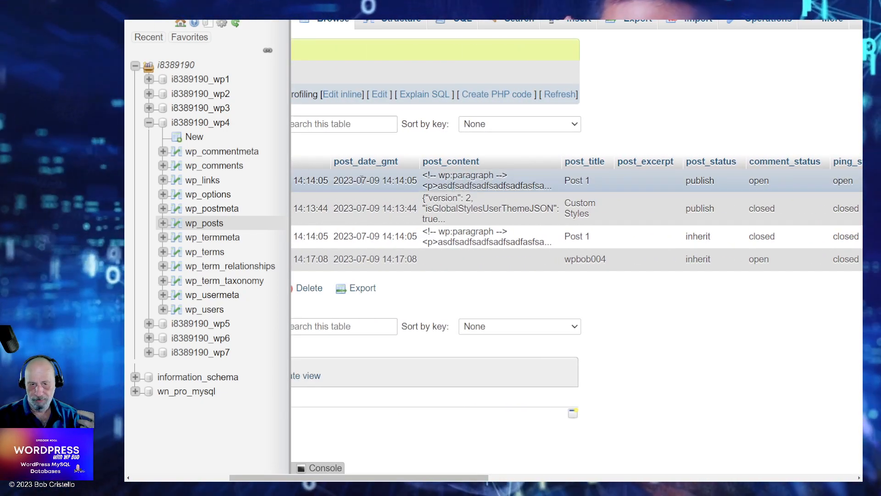
pyautogui.moveTo(390, 477); pyautogui.dragTo(325, 479)
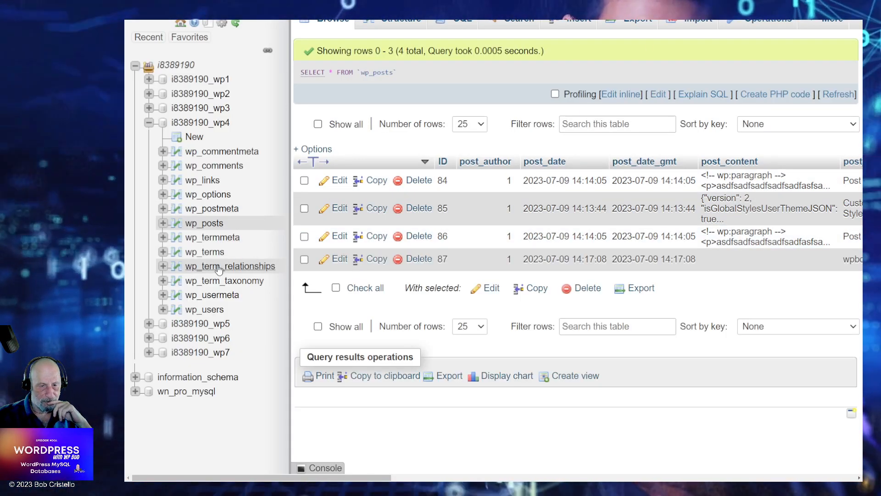
# Step: Review the blog category's records across wp_terms, wp_termmeta, wp_term_taxonomy and wp_term_relationships
pyautogui.click(214, 251)
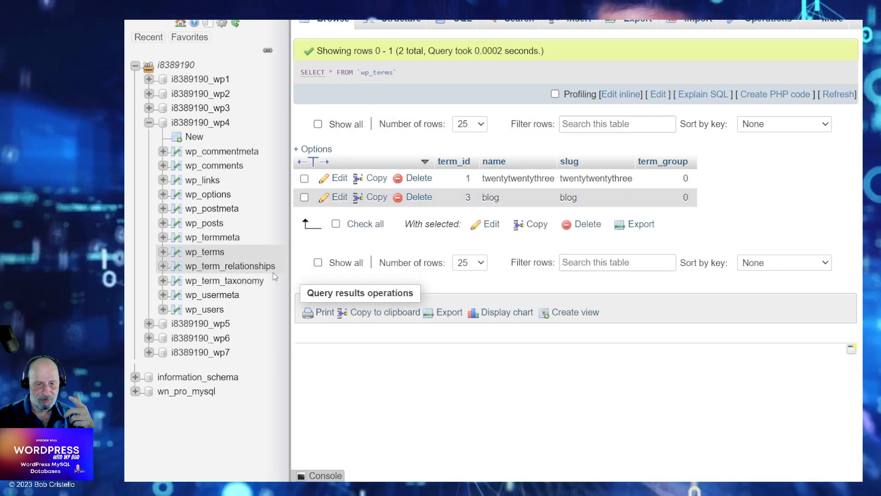
pyautogui.click(228, 238)
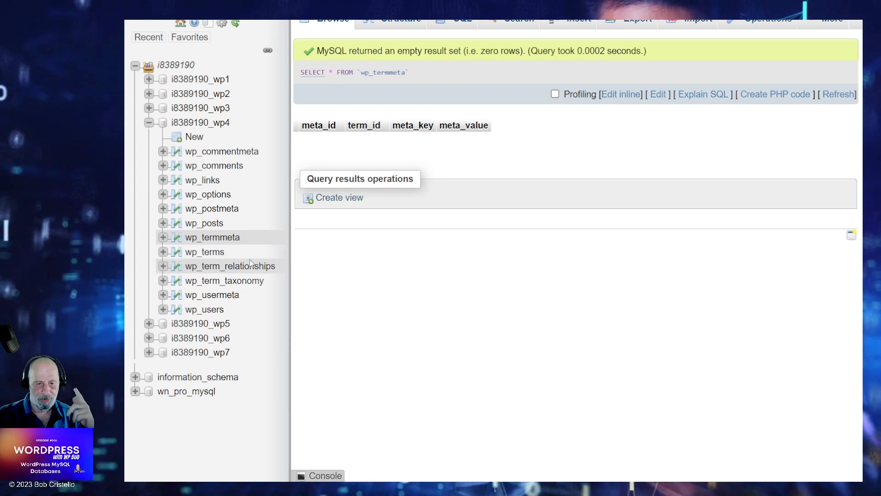
pyautogui.click(243, 280)
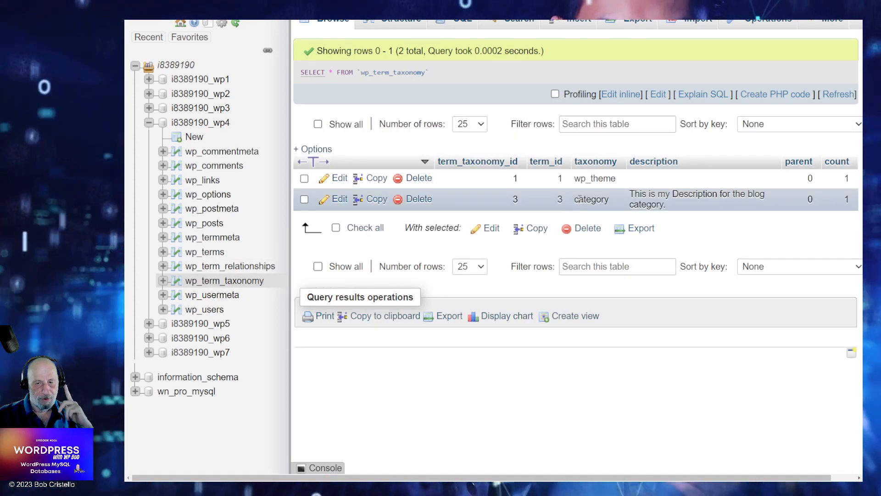
pyautogui.click(229, 266)
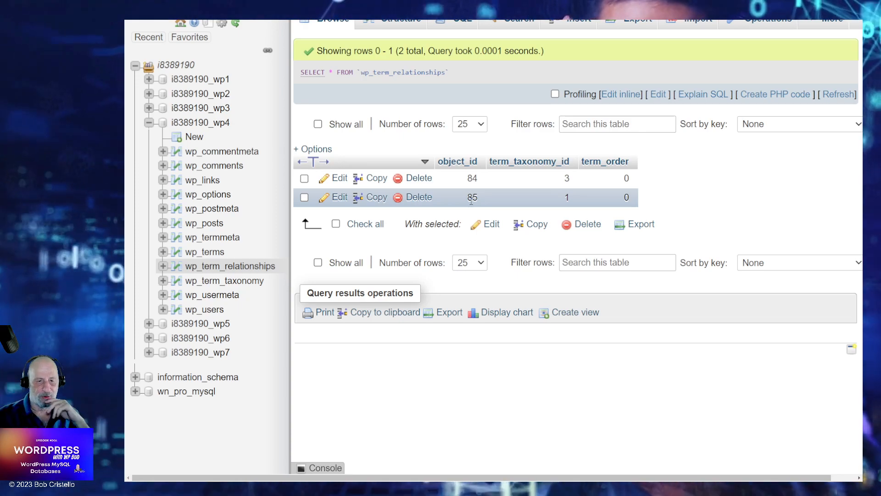
# Step: Return to wp_posts and compare the IDs, titles and statuses of the post, global styles, revision and attachment rows
pyautogui.click(210, 223)
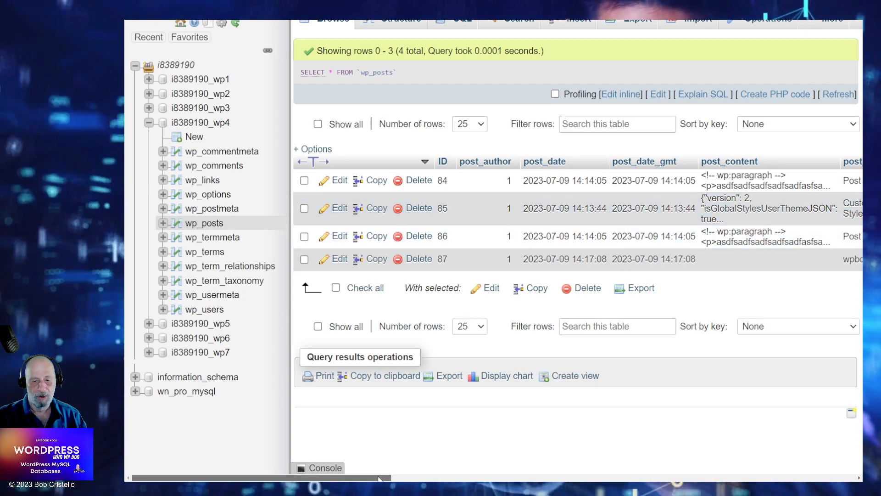
pyautogui.moveTo(379, 478); pyautogui.dragTo(441, 479)
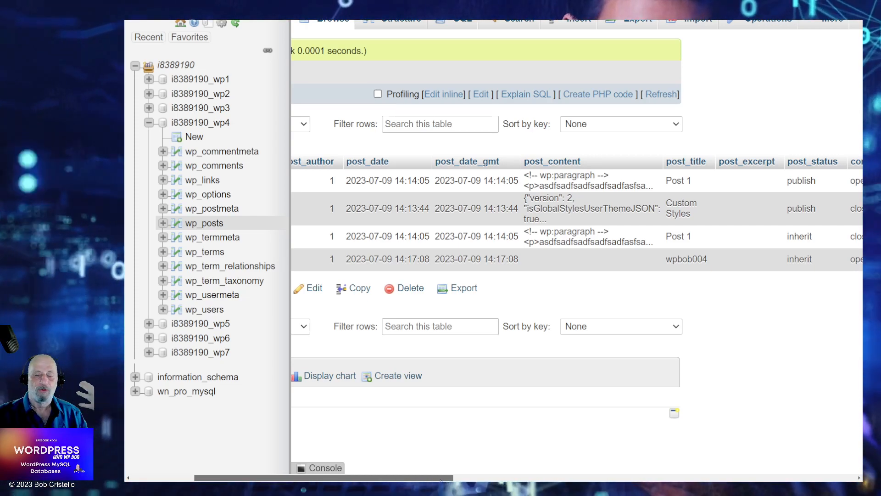
pyautogui.moveTo(440, 480); pyautogui.dragTo(367, 479)
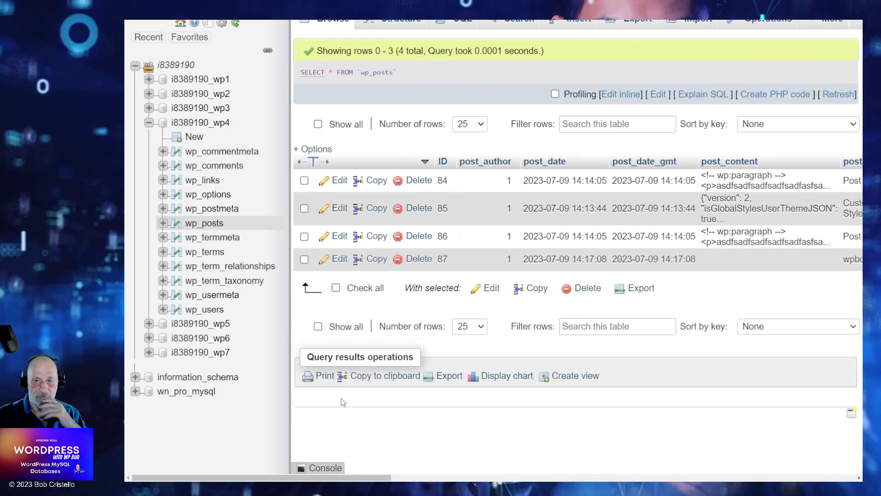
# Step: Switch to the WordPress site's dashboard and start a new page titled "Home"
pyautogui.hotkey('ctrl', 'Tab')
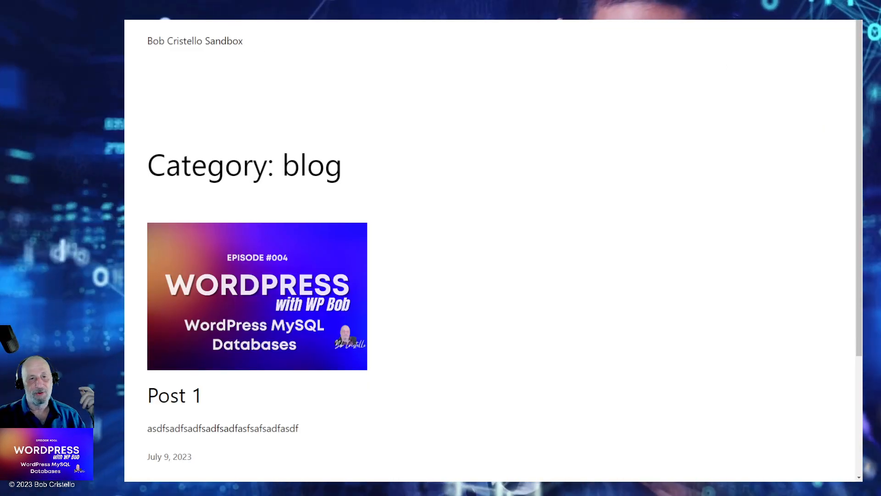
pyautogui.moveTo(188, 3)
pyautogui.click(168, 21)
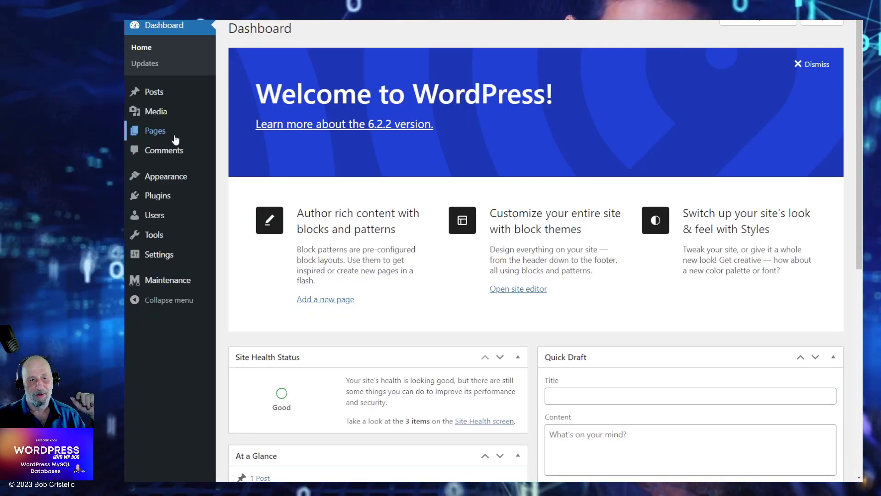
pyautogui.moveTo(154, 137)
pyautogui.click(239, 134)
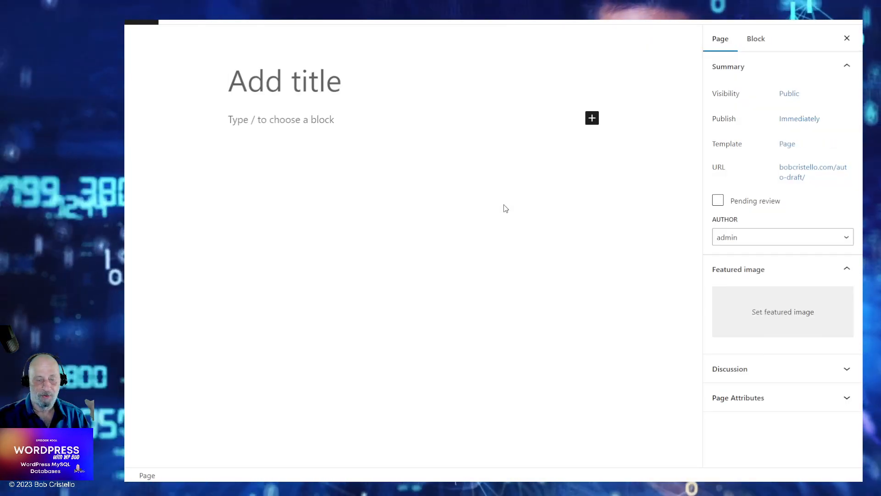
pyautogui.write('Home')
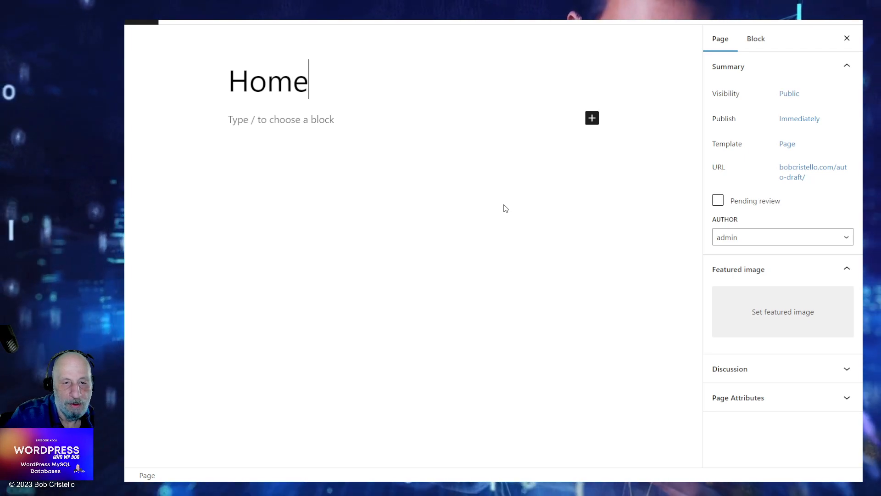
pyautogui.press('Return')
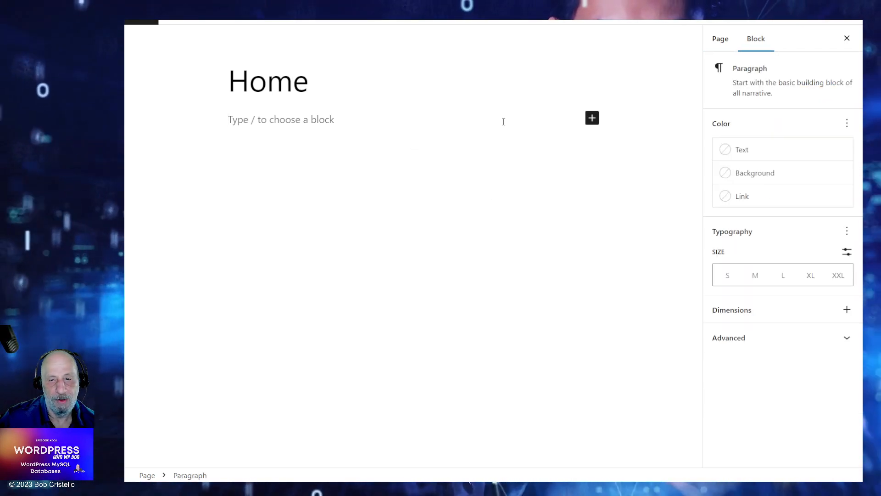
# Step: Add a paragraph block to the Home page reading "This is mhy amazing home page"
pyautogui.click(588, 120)
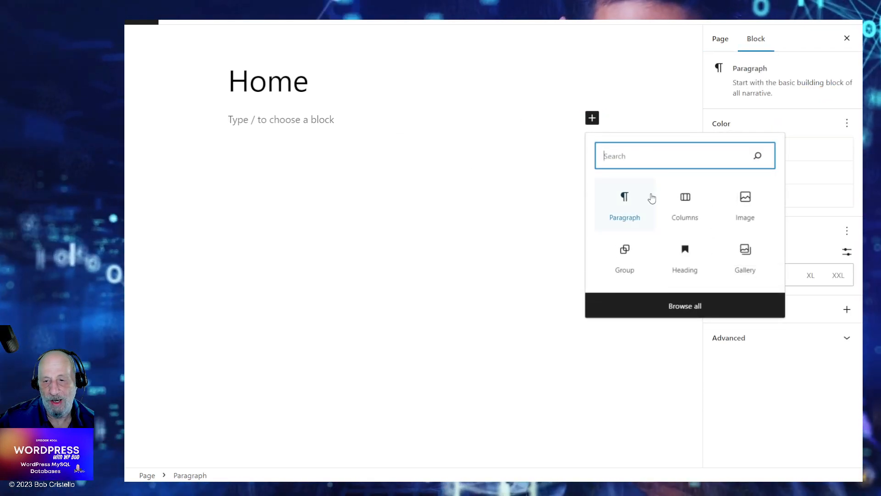
pyautogui.click(626, 197)
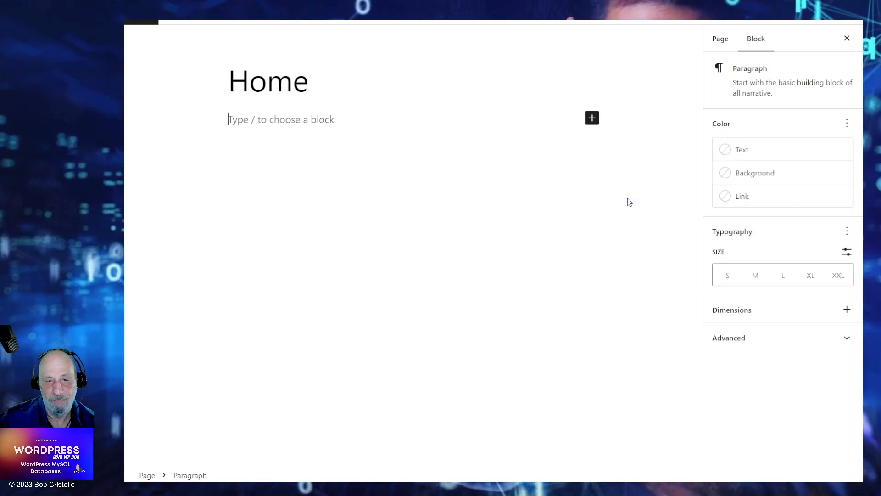
pyautogui.write('Thi')
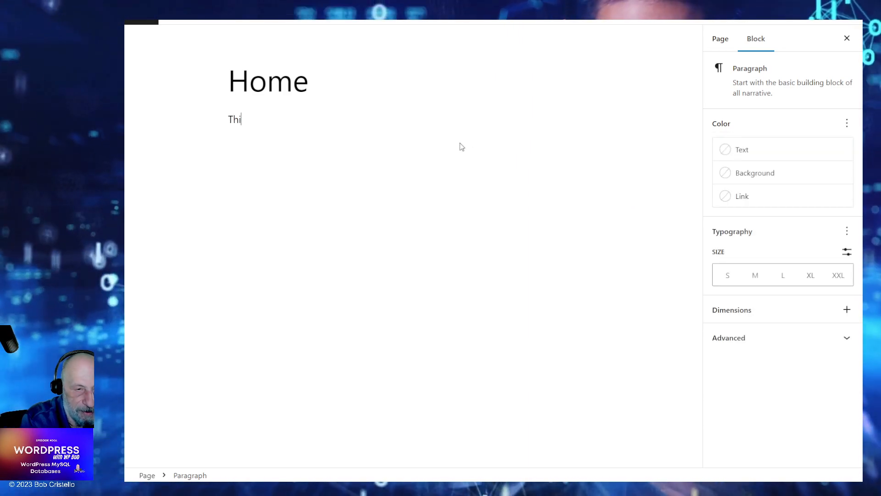
pyautogui.write('s is mhy amazing')
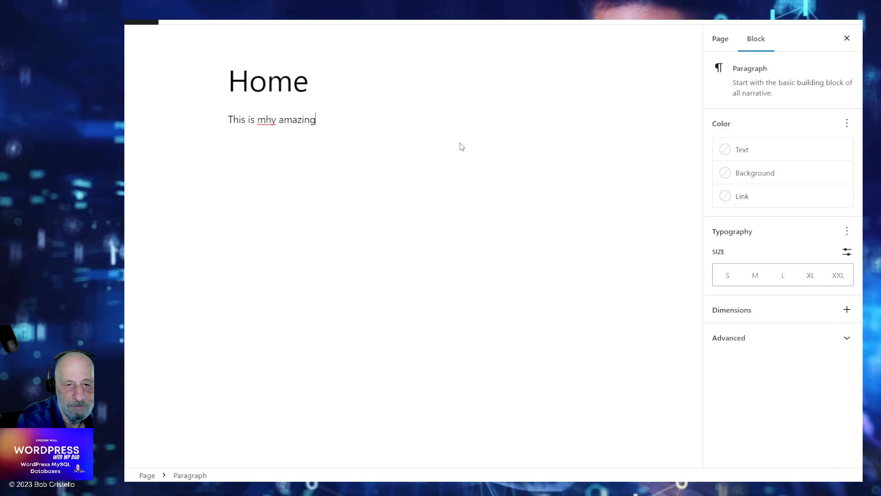
pyautogui.write(' home page')
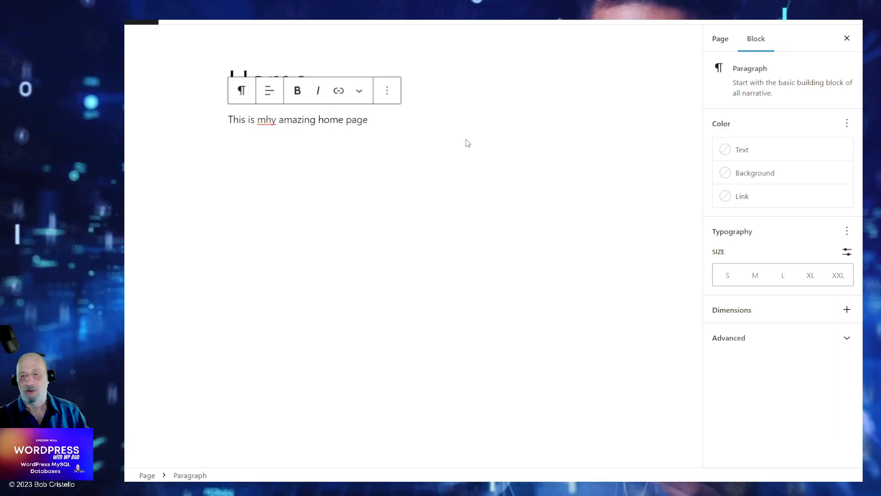
# Step: Publish the Home page with public visibility and open the live page
pyautogui.click(723, 39)
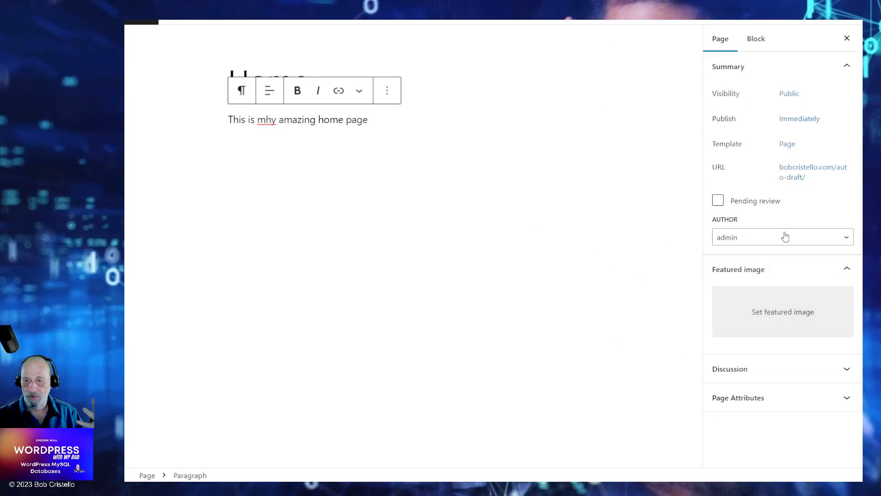
pyautogui.click(785, 9)
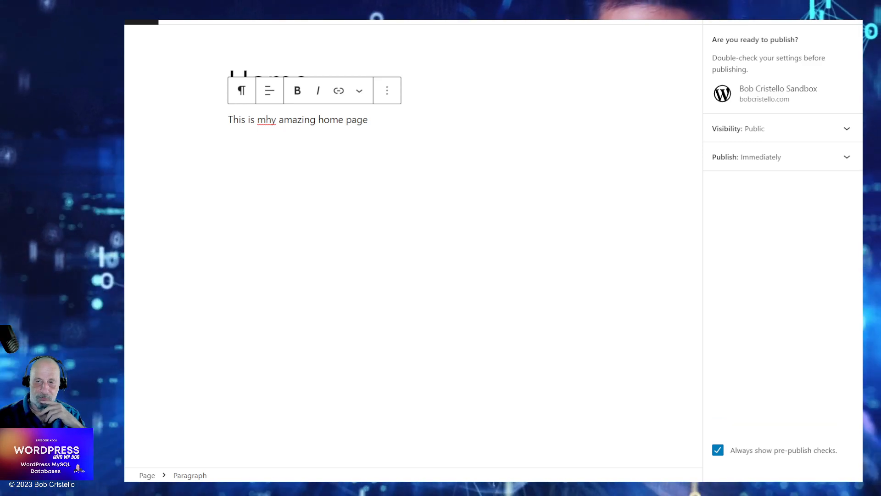
pyautogui.click(785, 8)
pyautogui.click(744, 134)
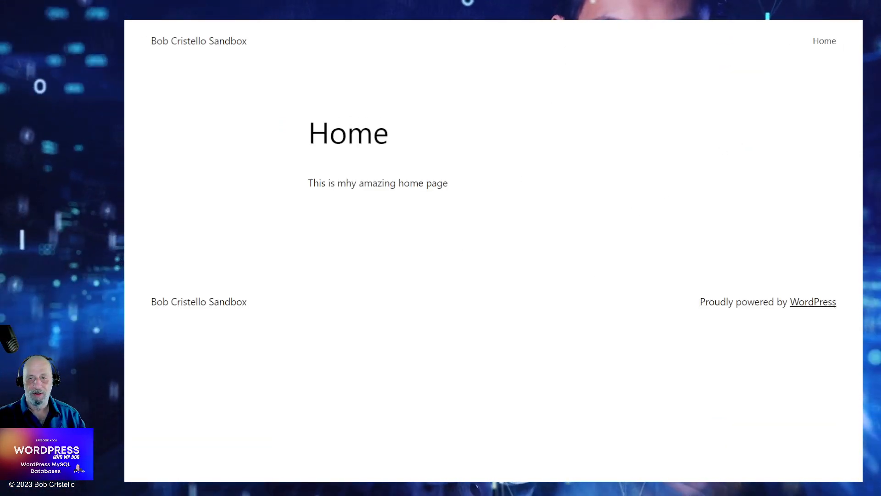
# Step: Switch to phpMyAdmin, reload wp_posts and examine the new page and revision rows, including their post_parent, guid and post_type values
pyautogui.click(606, 9)
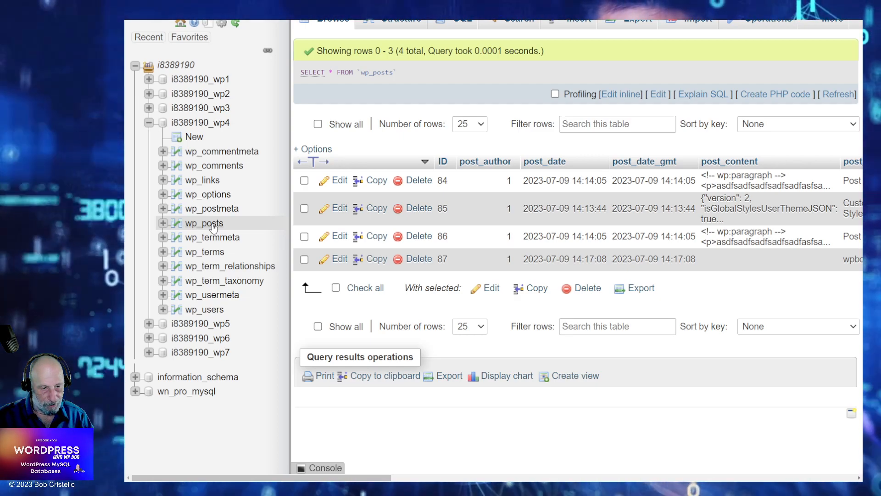
pyautogui.click(212, 225)
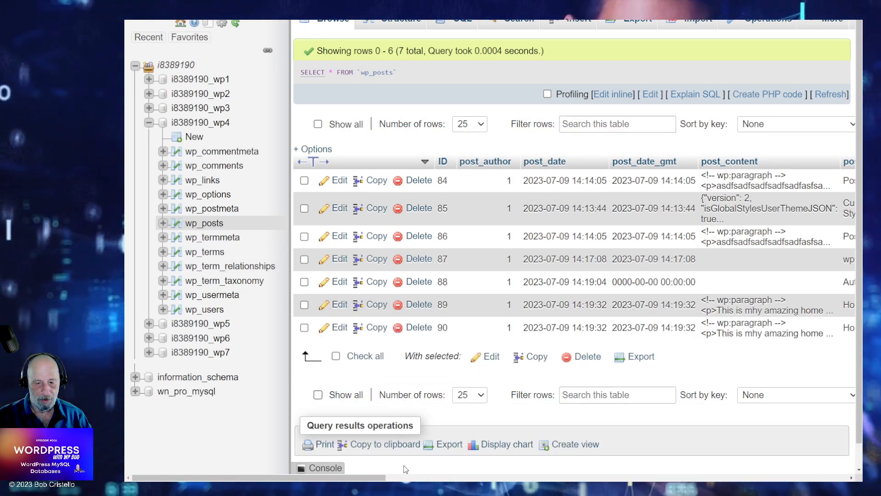
pyautogui.moveTo(375, 479); pyautogui.dragTo(837, 479)
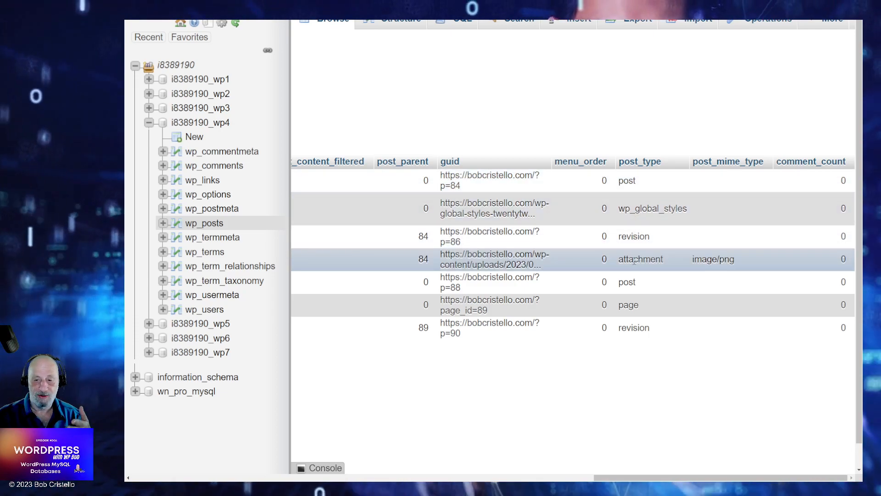
pyautogui.doubleClick(626, 309)
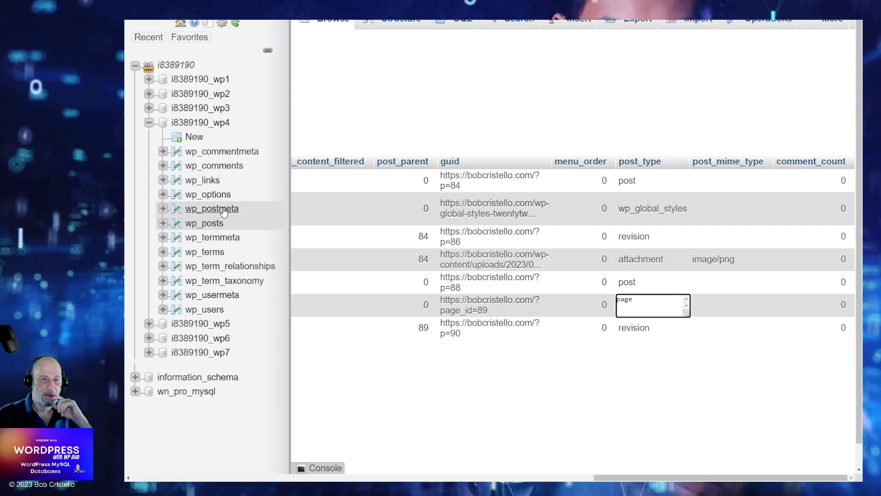
# Step: Check wp_postmeta, wp_users, wp_usermeta, wp_terms, wp_termmeta, wp_term_relationships and wp_term_taxonomy for records related to the new page
pyautogui.click(221, 209)
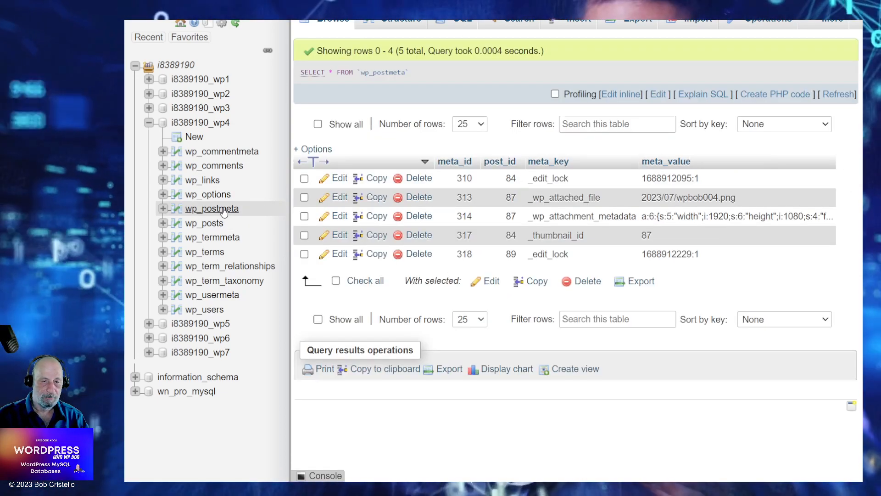
pyautogui.click(213, 310)
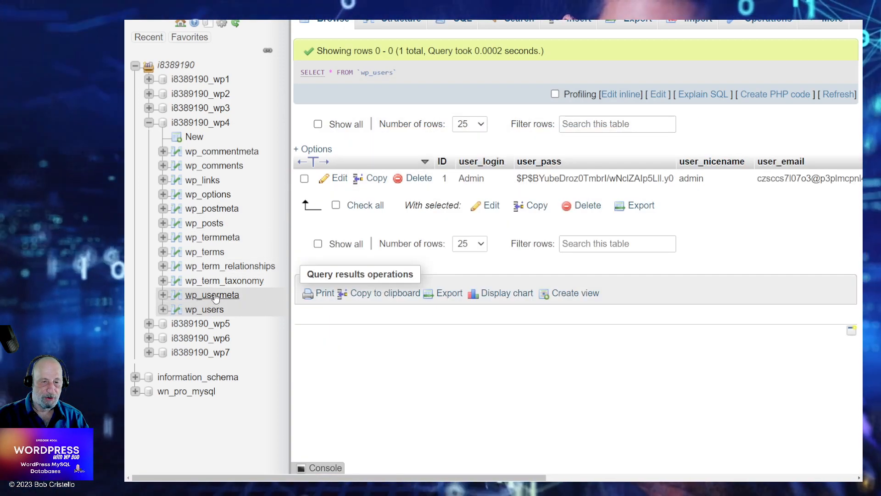
pyautogui.click(217, 297)
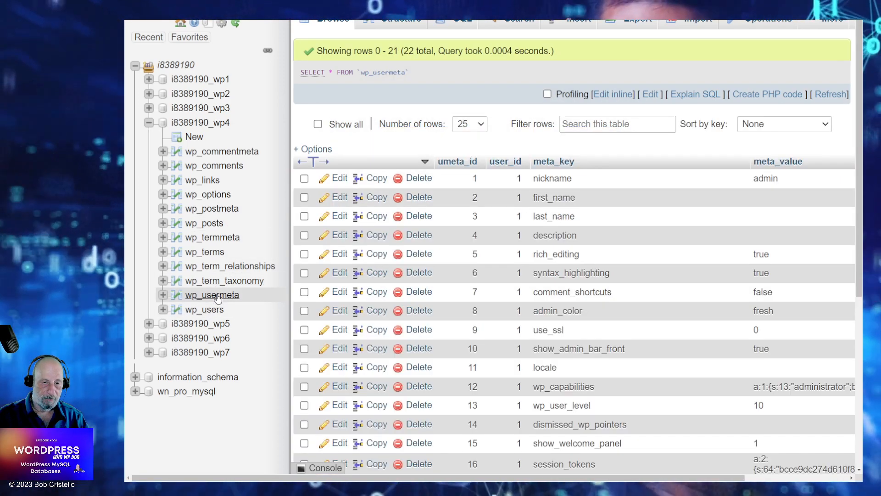
pyautogui.click(215, 253)
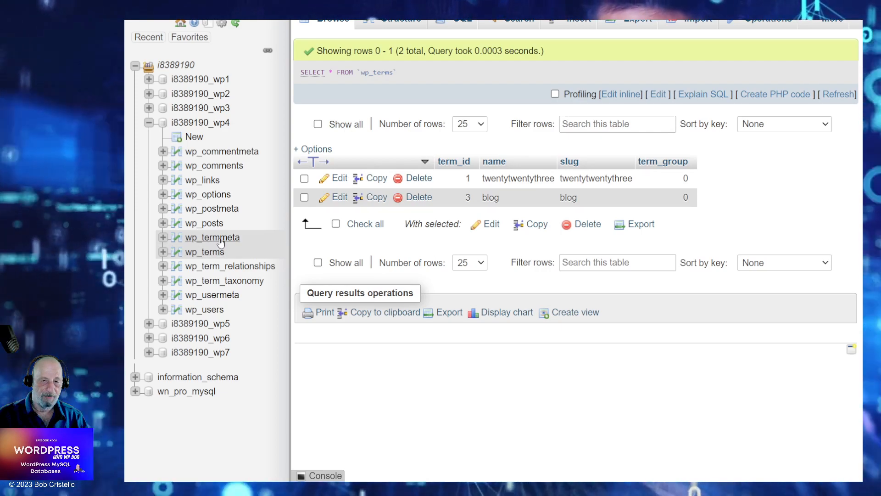
pyautogui.click(221, 239)
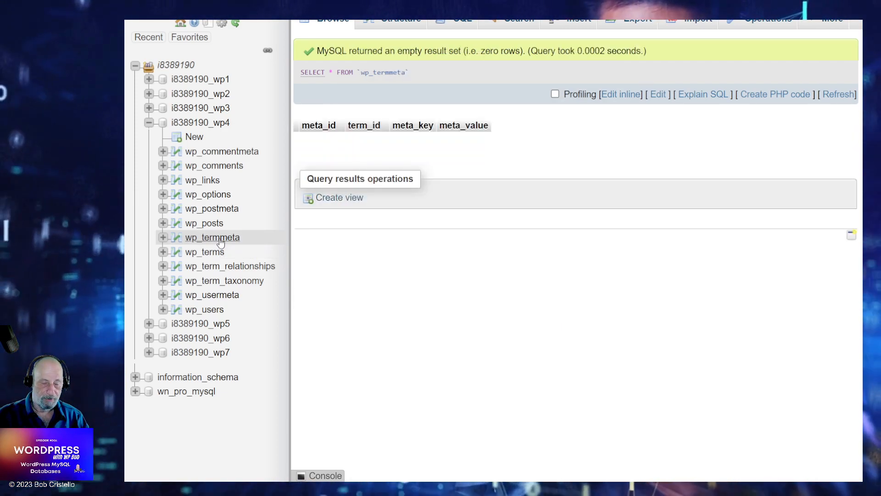
pyautogui.click(221, 269)
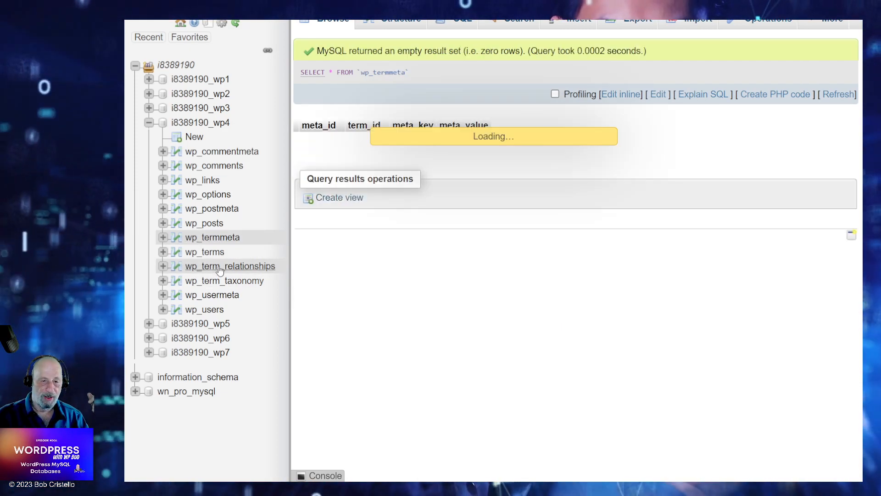
pyautogui.click(217, 284)
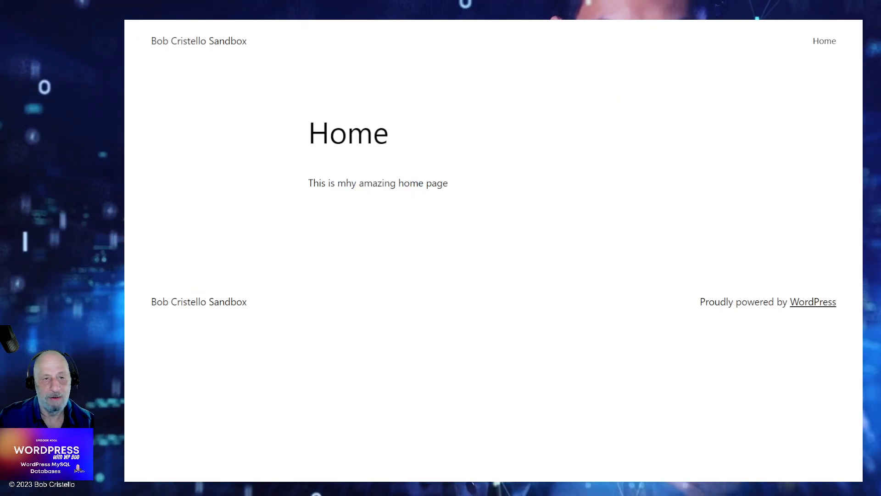
# Step: Return to the WordPress dashboard and add a post category named "News Items" with blog as its parent
pyautogui.moveTo(180, 5)
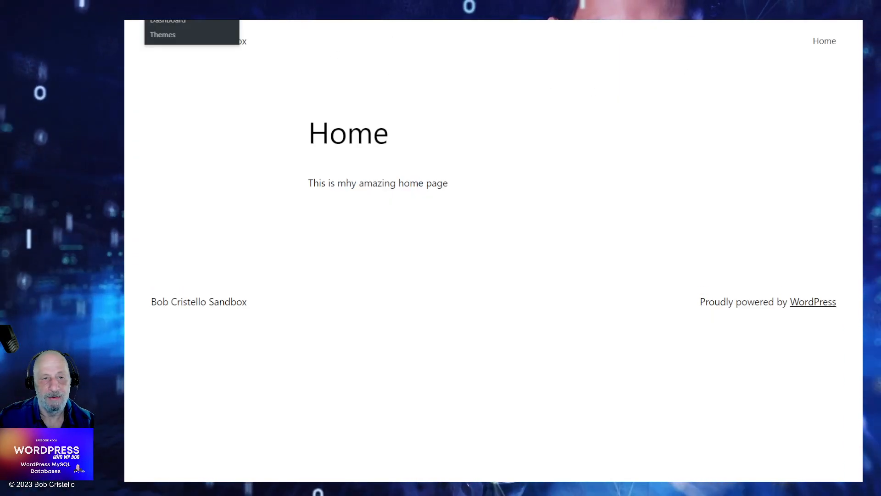
pyautogui.click(184, 24)
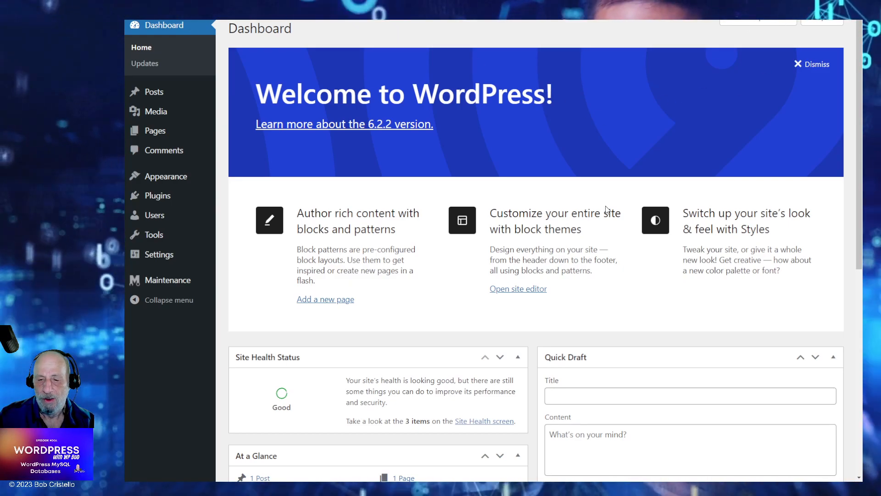
pyautogui.scroll(-3, 596, 212)
pyautogui.scroll(-3, 597, 212)
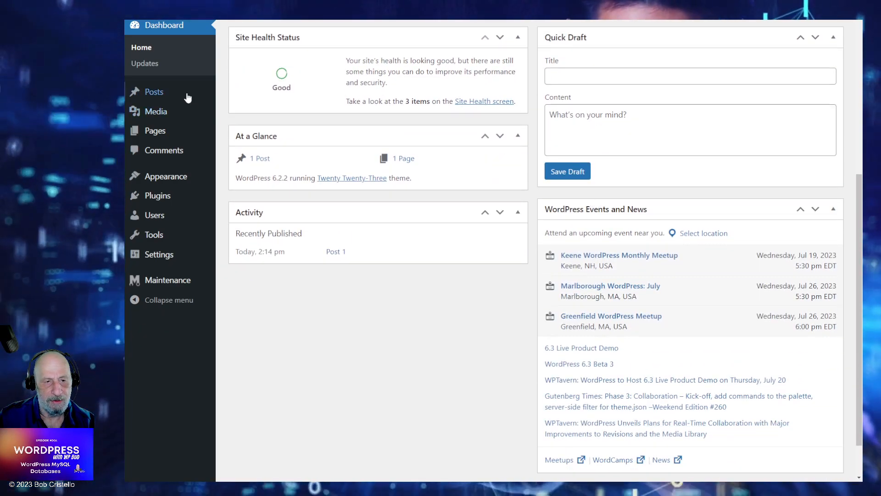
pyautogui.moveTo(157, 95)
pyautogui.click(243, 126)
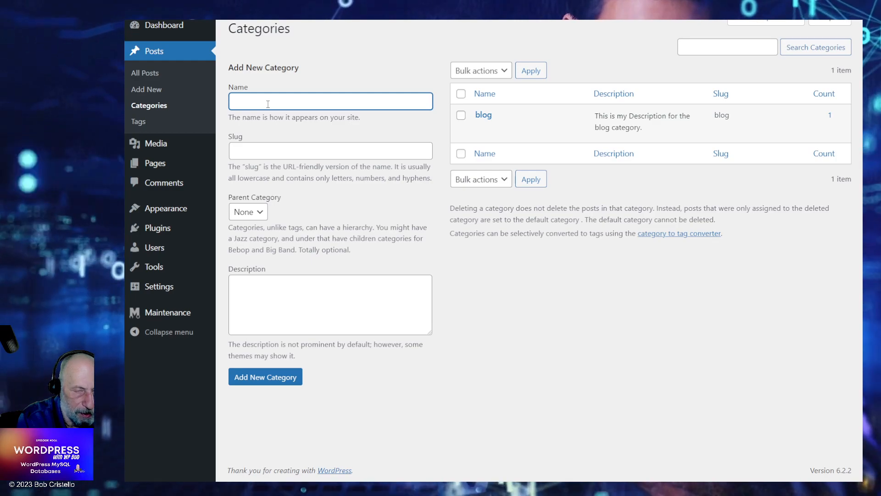
pyautogui.write('News')
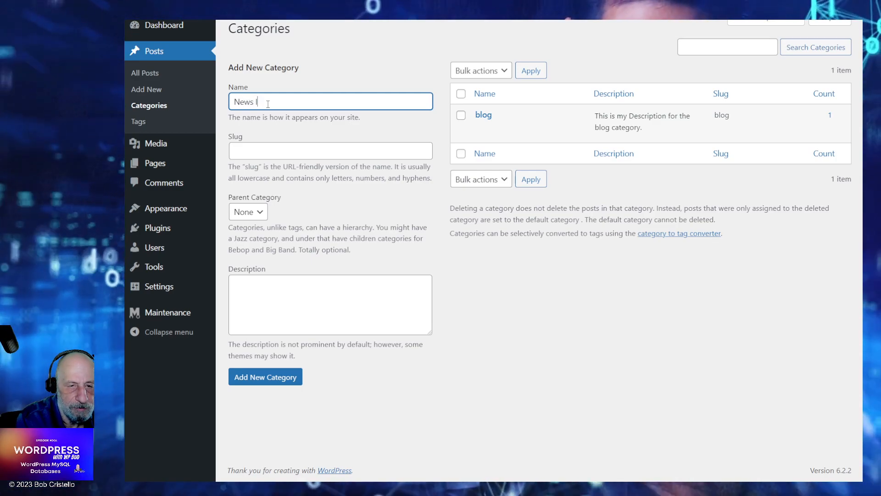
pyautogui.write(' Items')
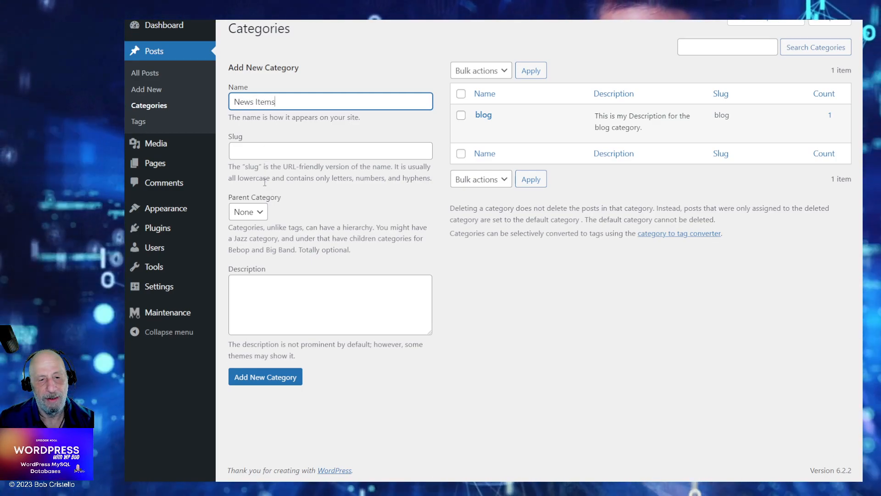
pyautogui.click(261, 216)
pyautogui.click(255, 237)
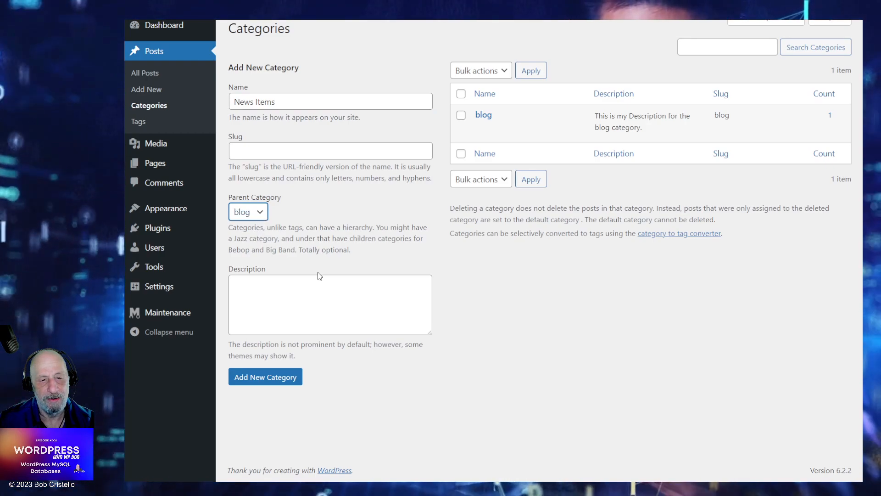
pyautogui.click(290, 375)
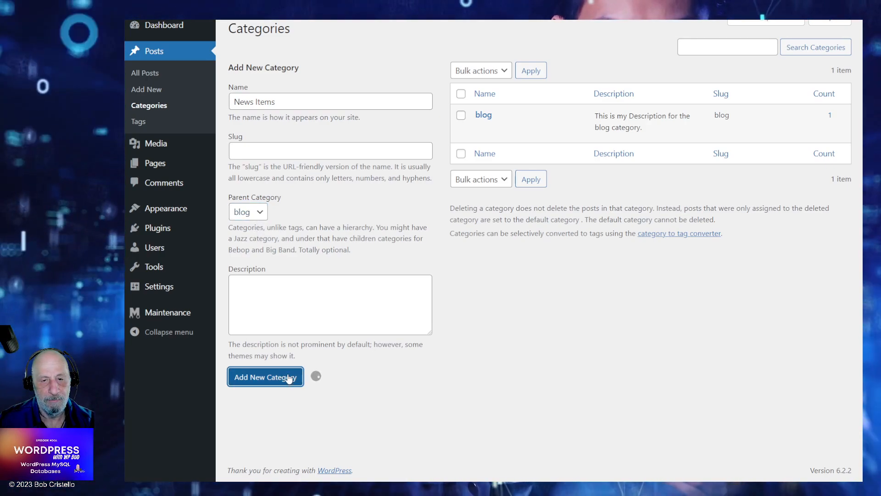
# Step: Add a post tag named "Hot Off The Press"
pyautogui.click(139, 122)
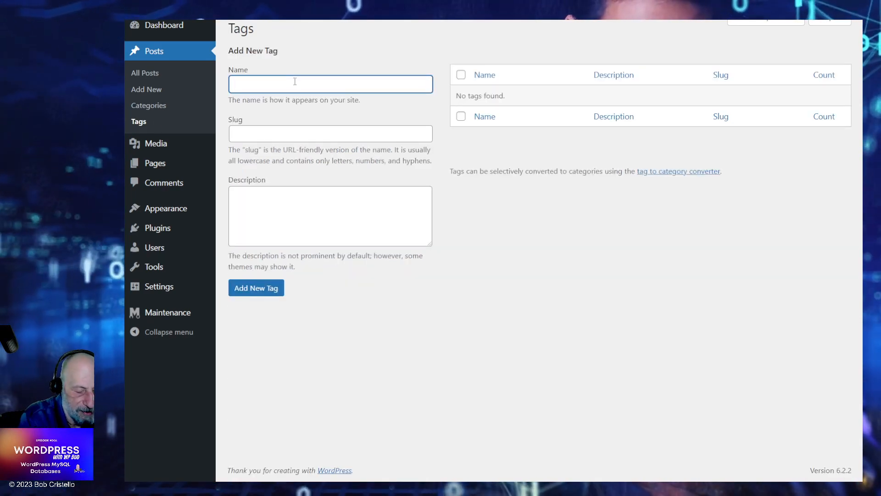
pyautogui.write('Hot Off The Press')
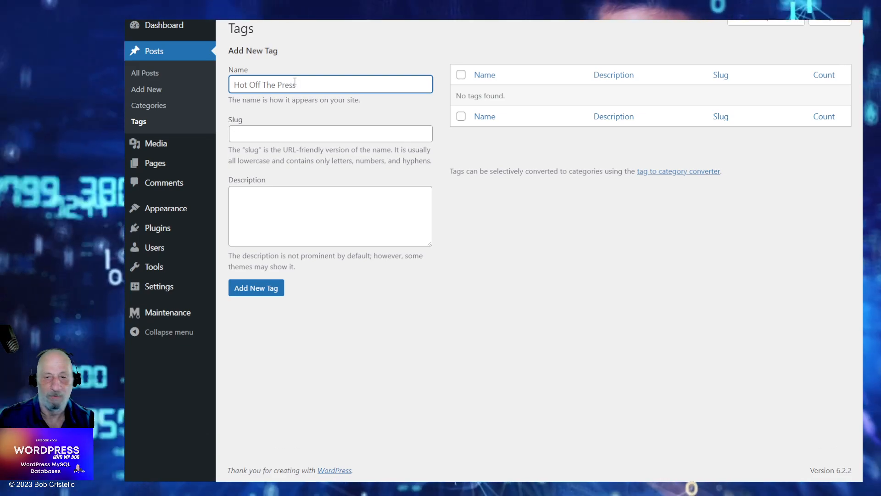
pyautogui.click(261, 291)
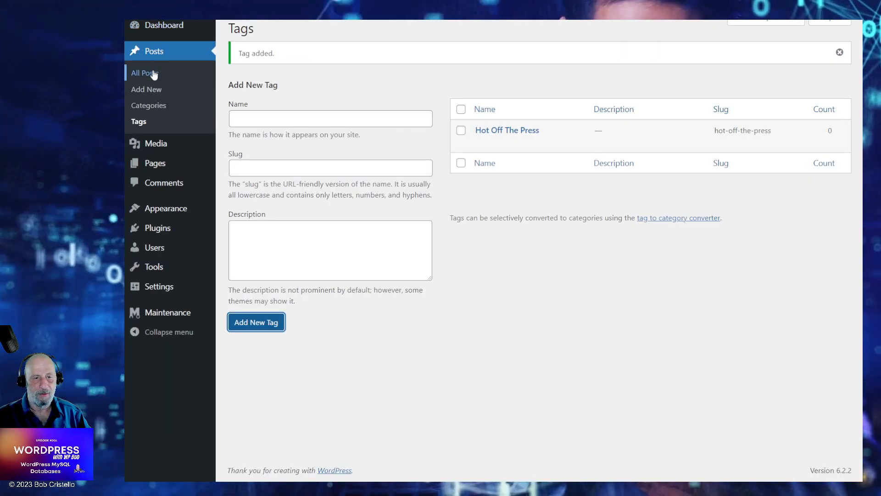
# Step: Open Post 1 for editing and assign it to the News Items category
pyautogui.click(154, 75)
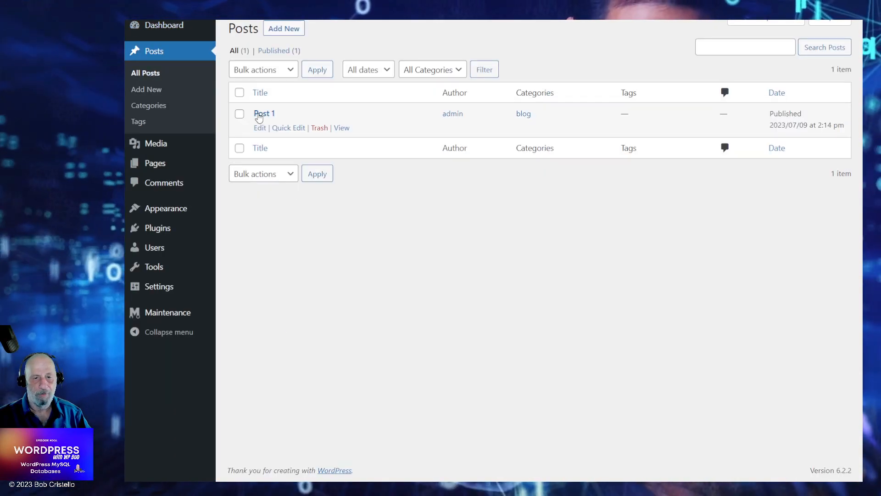
pyautogui.click(260, 129)
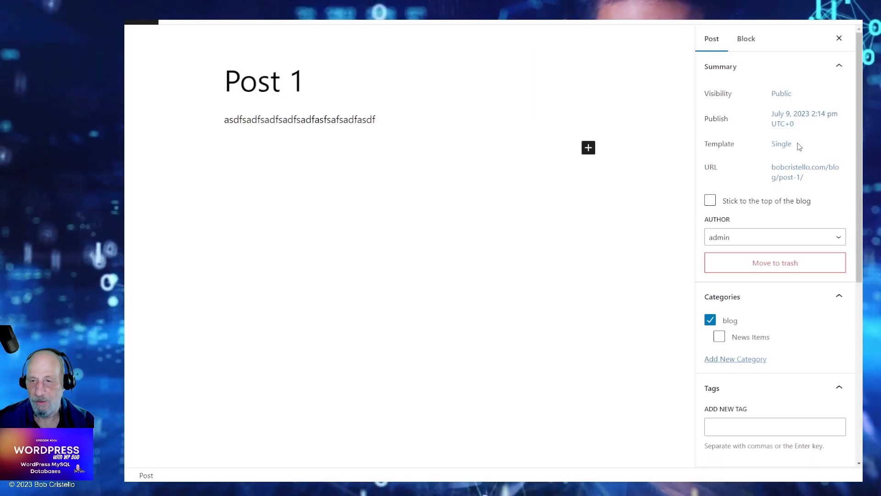
pyautogui.scroll(-4, 762, 229)
pyautogui.click(719, 200)
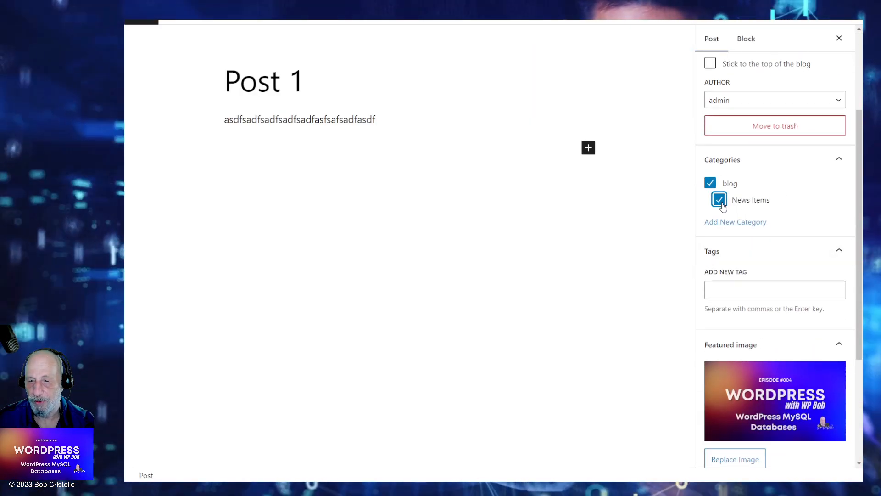
# Step: Tag Post 1 with the existing "Hot Off The Press" tag and a new "Test News" tag, and update the post
pyautogui.click(748, 286)
pyautogui.write('Hot')
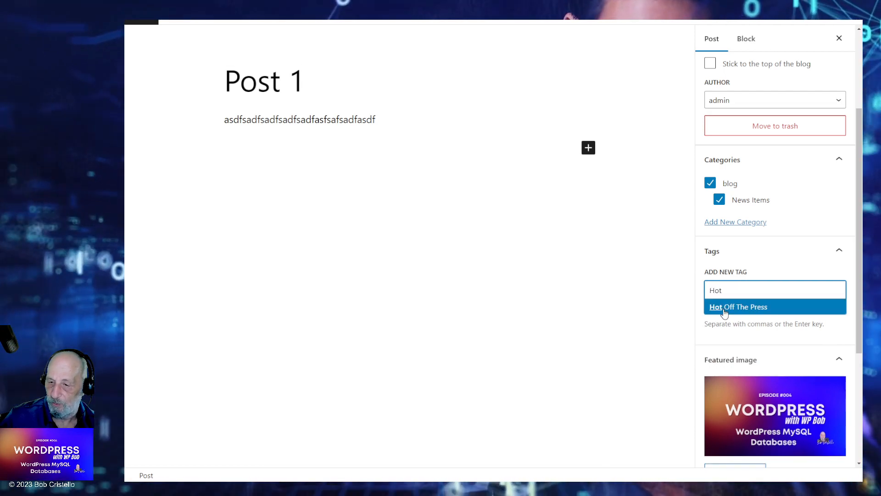
pyautogui.click(724, 308)
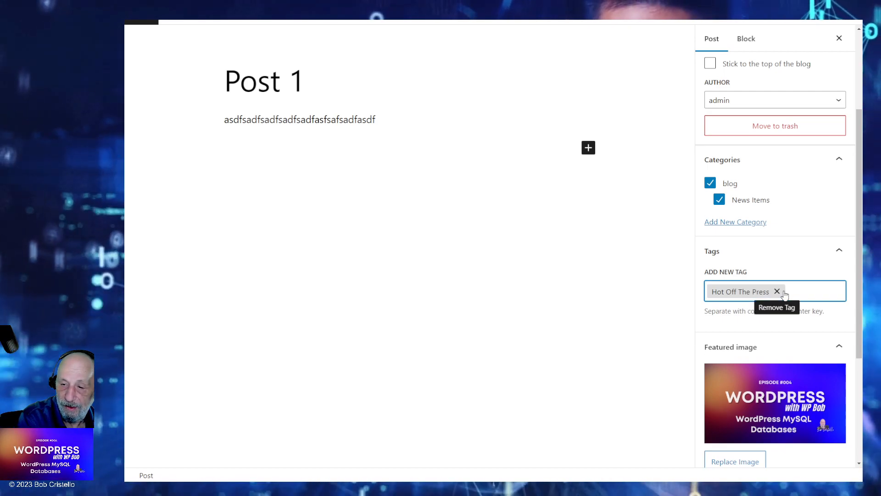
pyautogui.write('Test News')
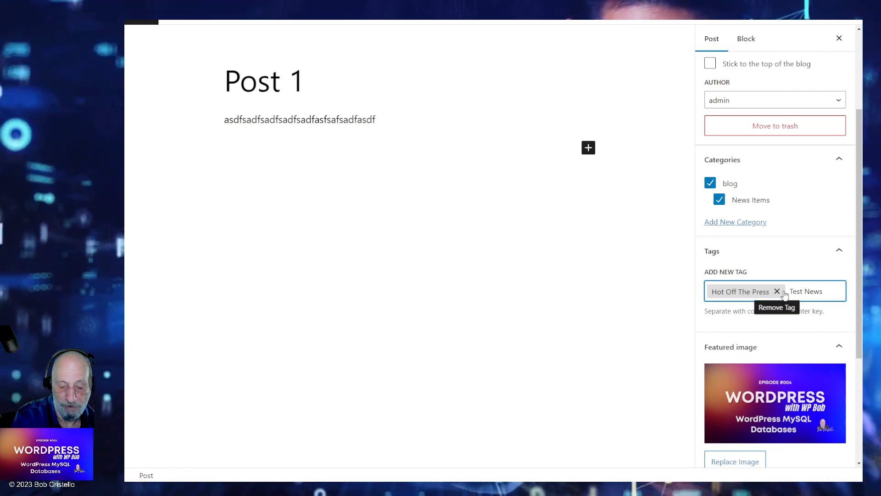
pyautogui.press('Return')
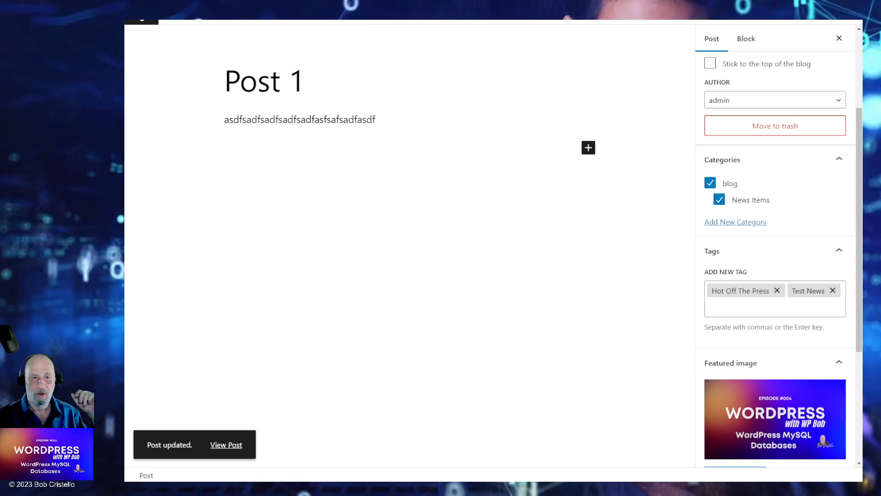
# Step: Check Post 1's categories and tags in the dashboard lists, and view the News Items category and Test News tag archives on the site
pyautogui.click(141, 22)
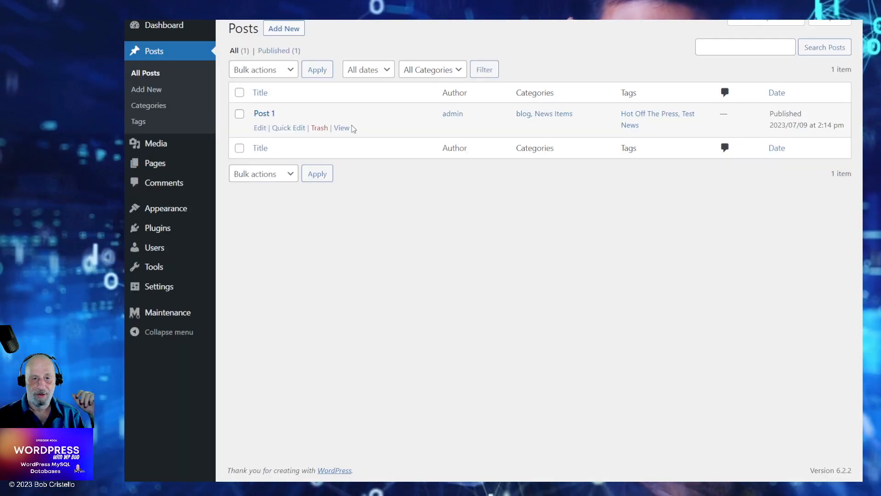
pyautogui.click(138, 122)
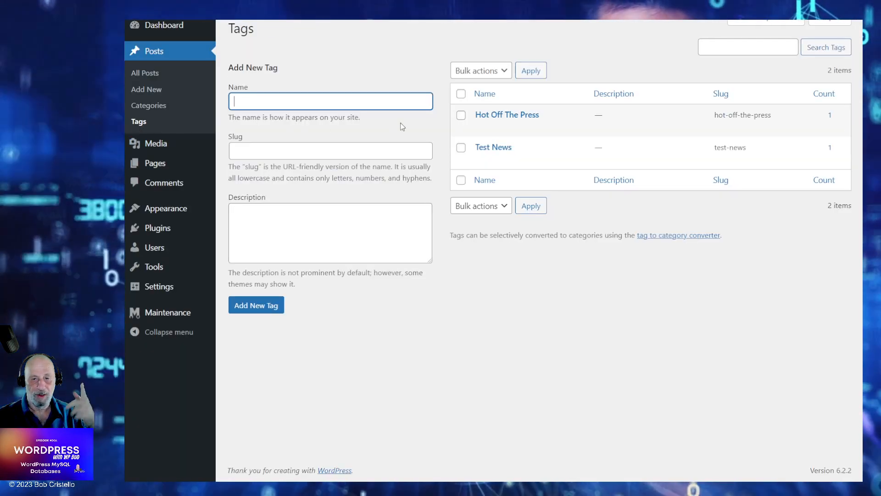
pyautogui.click(154, 106)
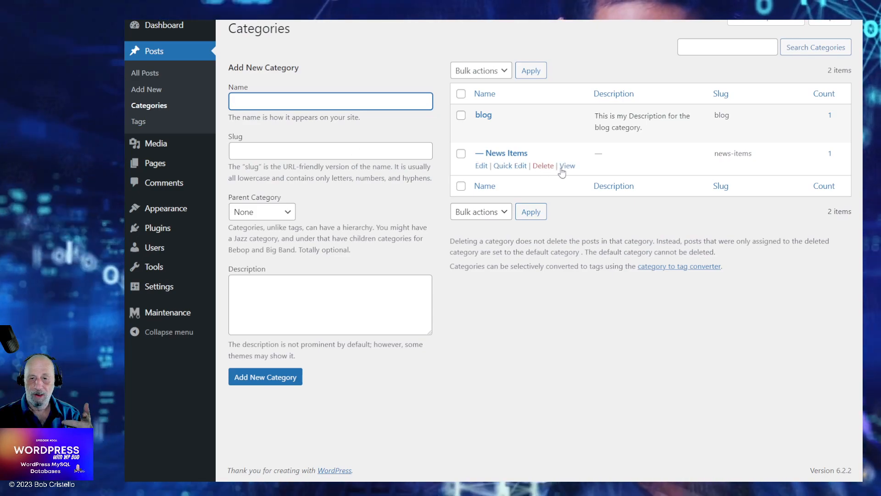
pyautogui.click(568, 166)
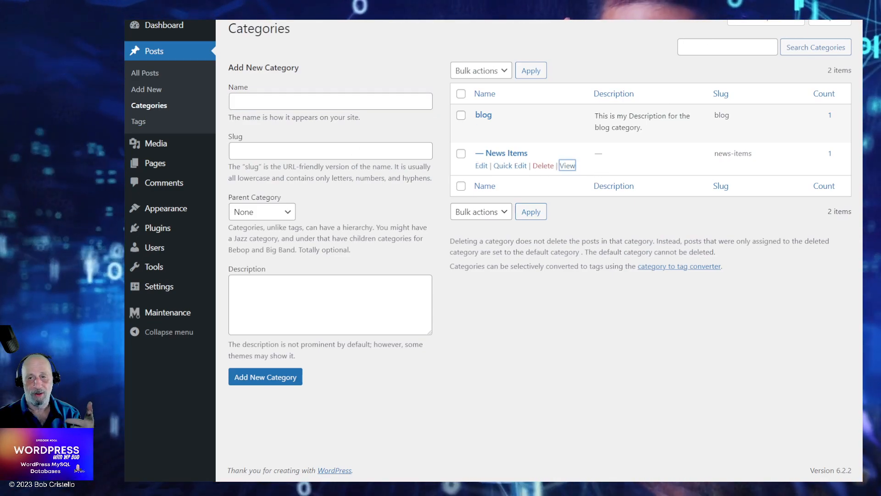
pyautogui.hotkey('alt', 'Left')
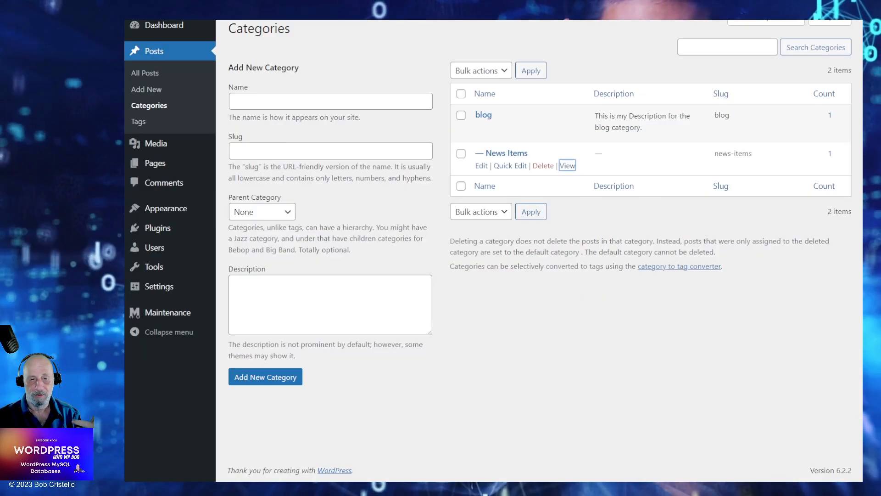
pyautogui.click(142, 126)
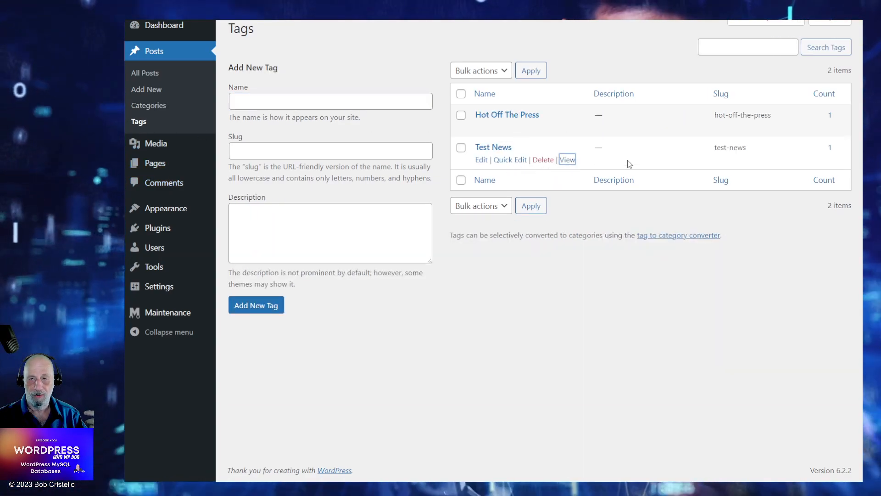
pyautogui.click(568, 159)
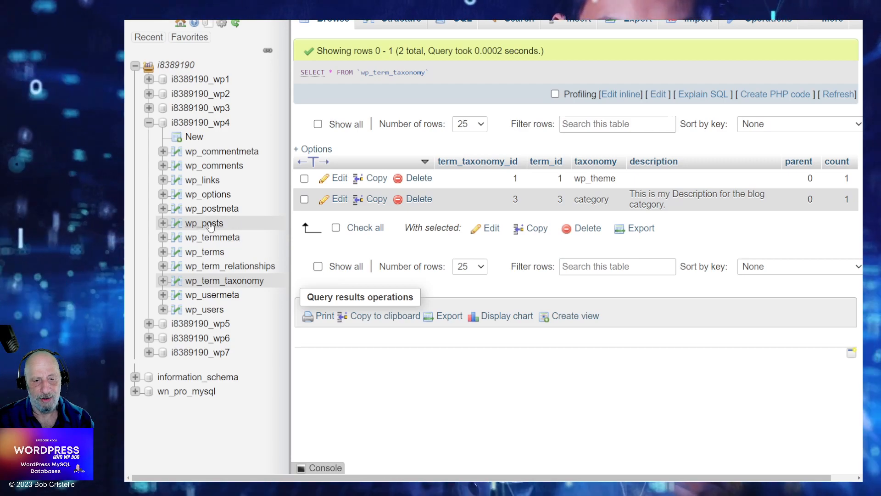
# Step: In phpMyAdmin, examine wp_posts, wp_terms, wp_term_relationships and wp_term_taxonomy for records linking Post 1 to its new category and tags
pyautogui.click(207, 224)
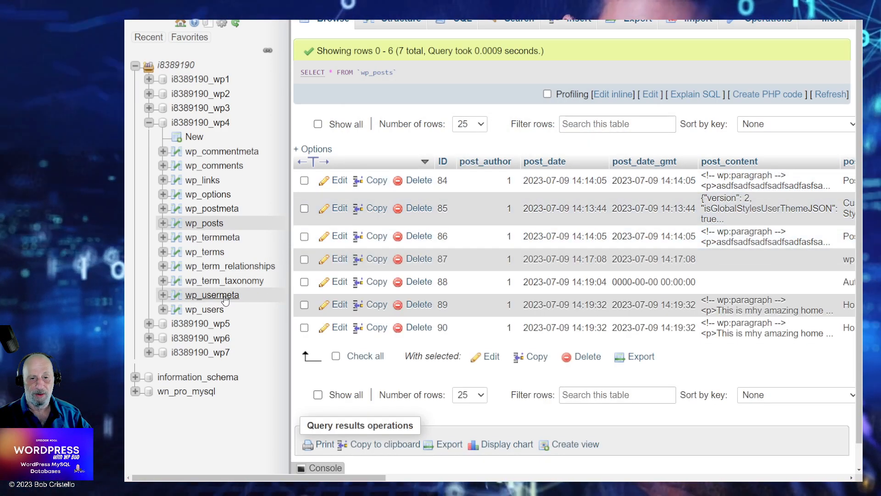
pyautogui.click(209, 255)
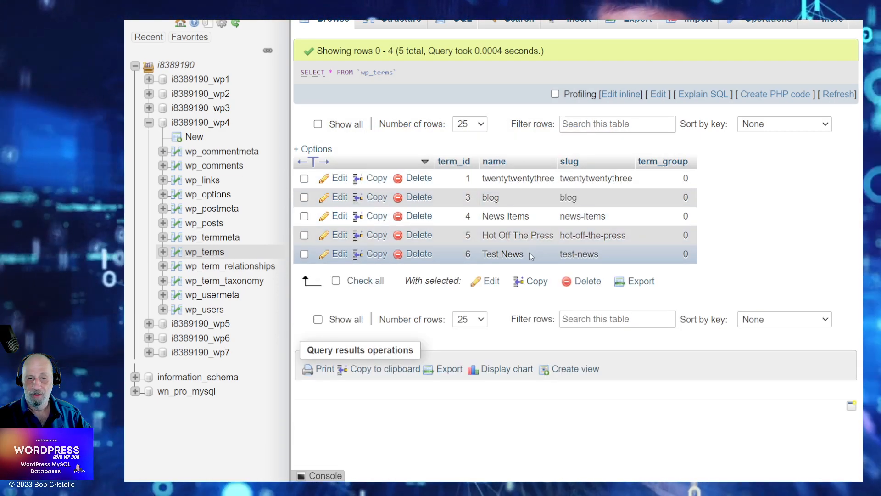
pyautogui.click(241, 266)
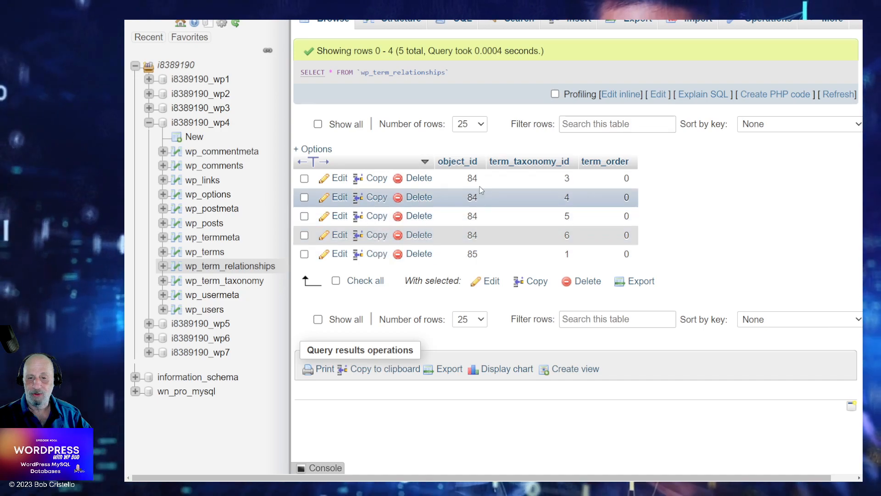
pyautogui.click(244, 283)
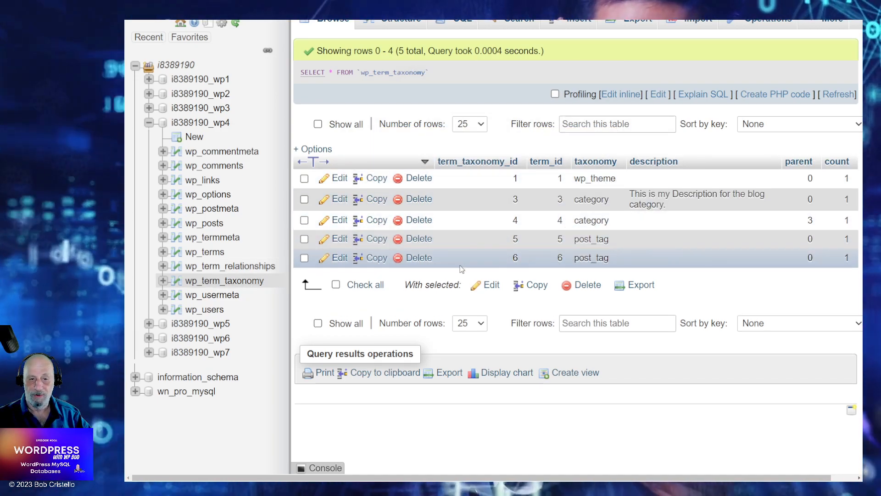
# Step: Check wp_users, wp_usermeta, wp_terms and wp_termmeta, and re-examine the term links in wp_term_relationships and wp_term_taxonomy
pyautogui.click(194, 311)
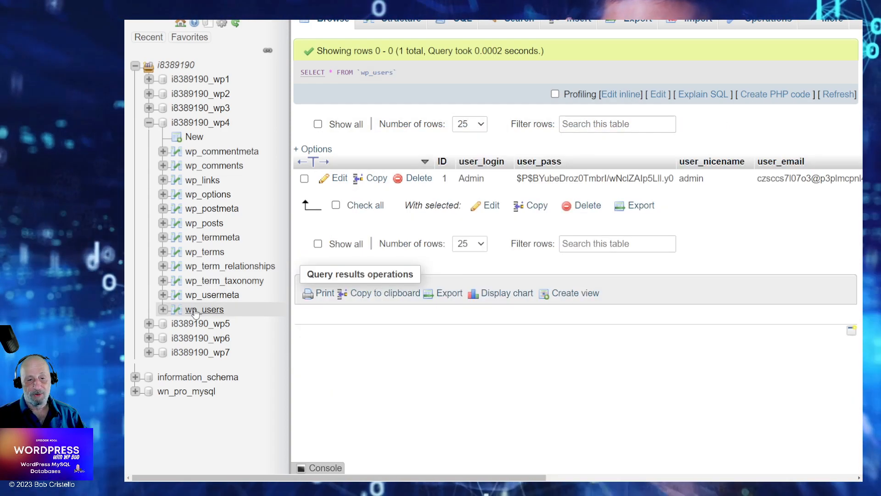
pyautogui.click(203, 296)
pyautogui.click(204, 252)
pyautogui.click(214, 238)
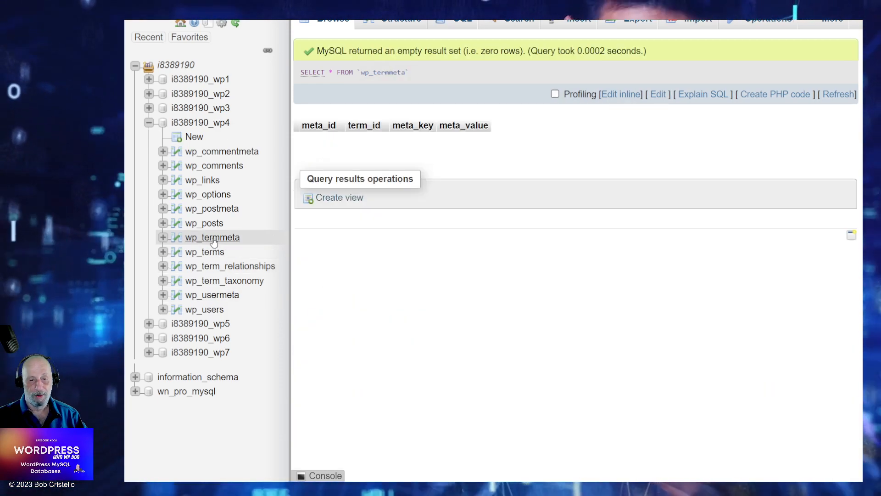
pyautogui.click(221, 270)
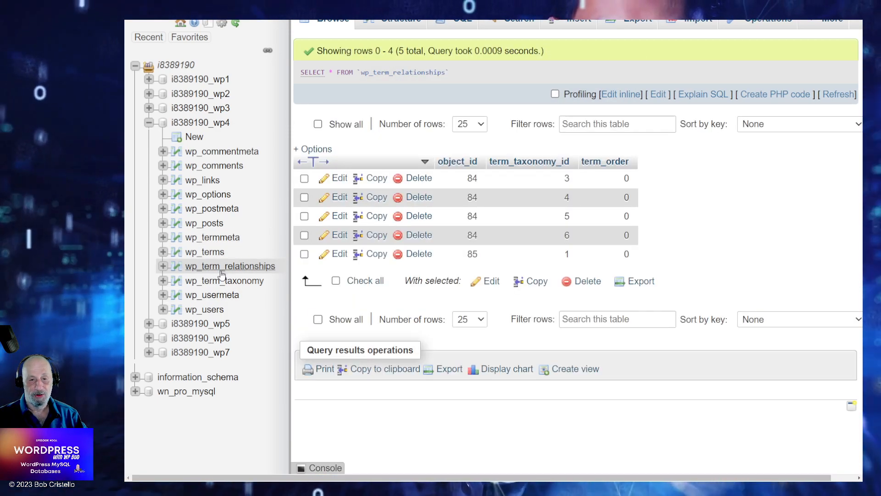
pyautogui.click(223, 281)
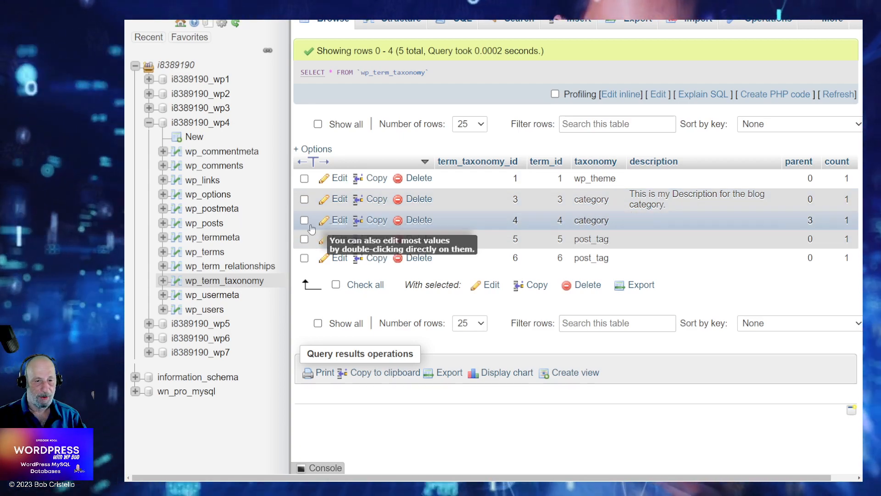
# Step: Review the roles of the wp_options, wp_links, wp_comments and wp_commentmeta tables, and revisit wp_users and wp_posts
pyautogui.click(217, 197)
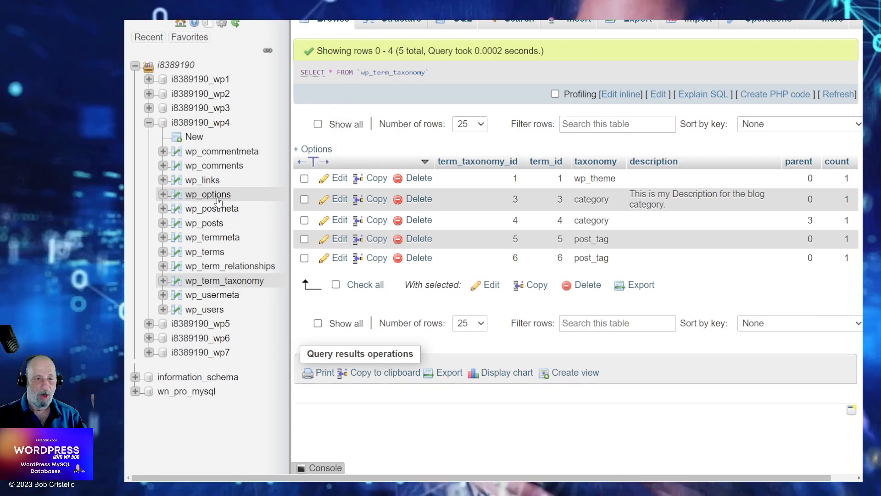
pyautogui.click(209, 184)
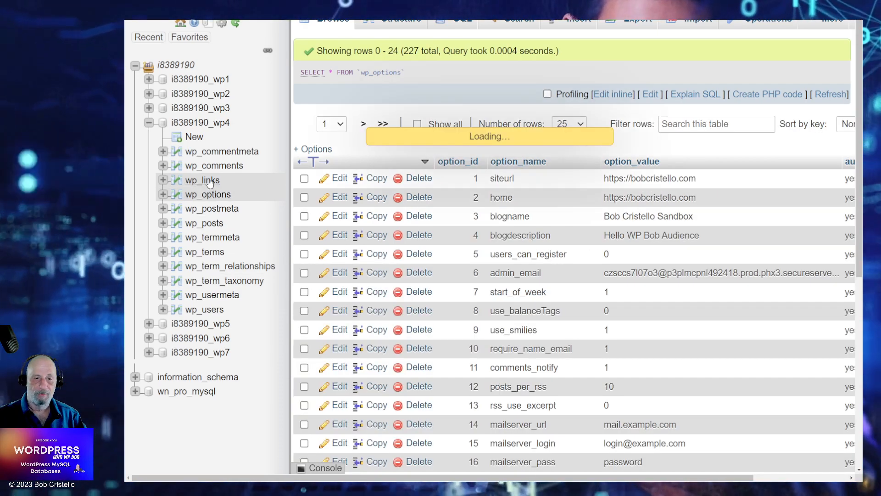
pyautogui.click(215, 168)
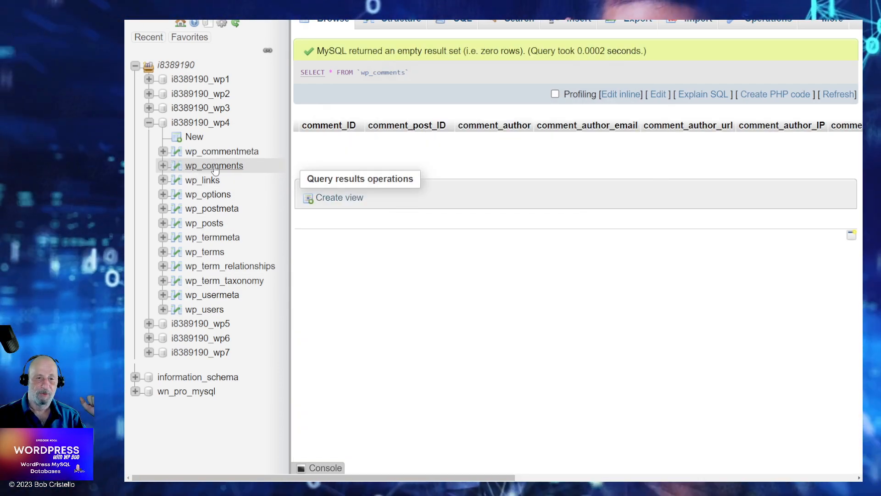
pyautogui.click(221, 154)
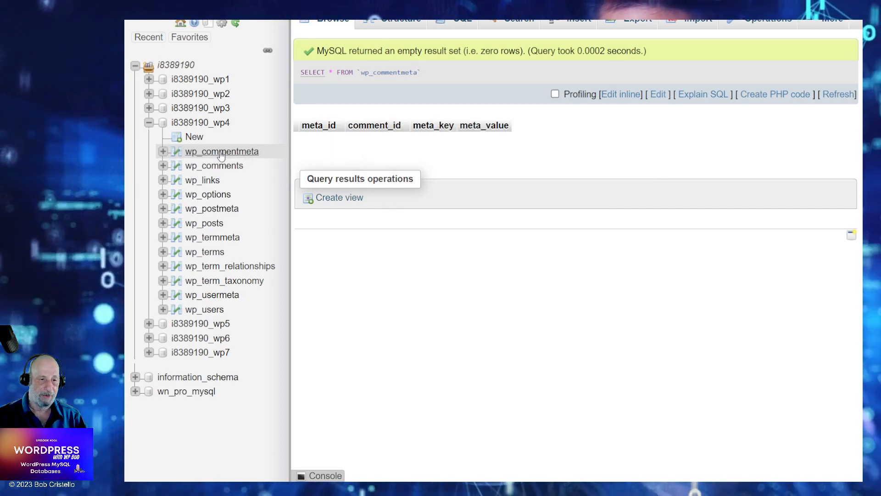
pyautogui.click(212, 312)
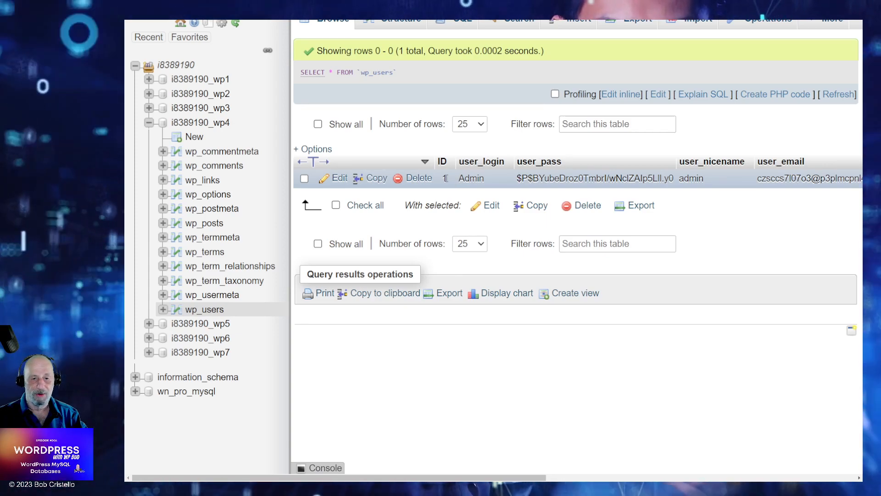
pyautogui.click(207, 223)
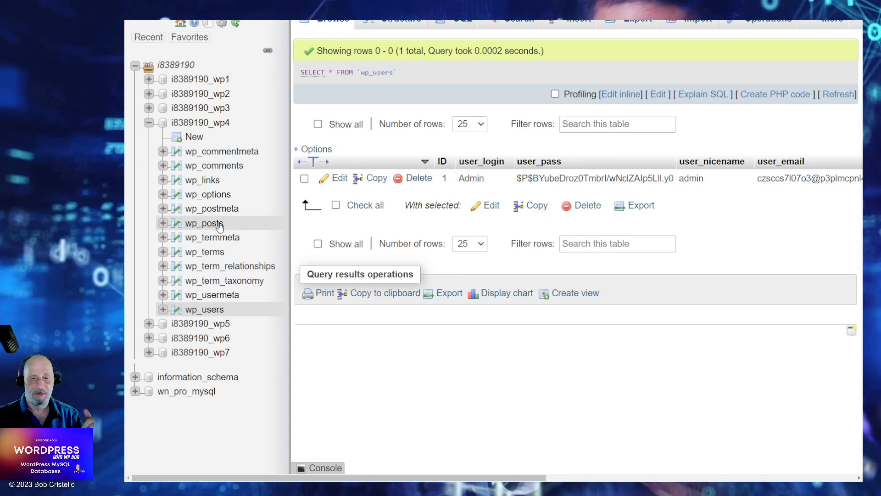